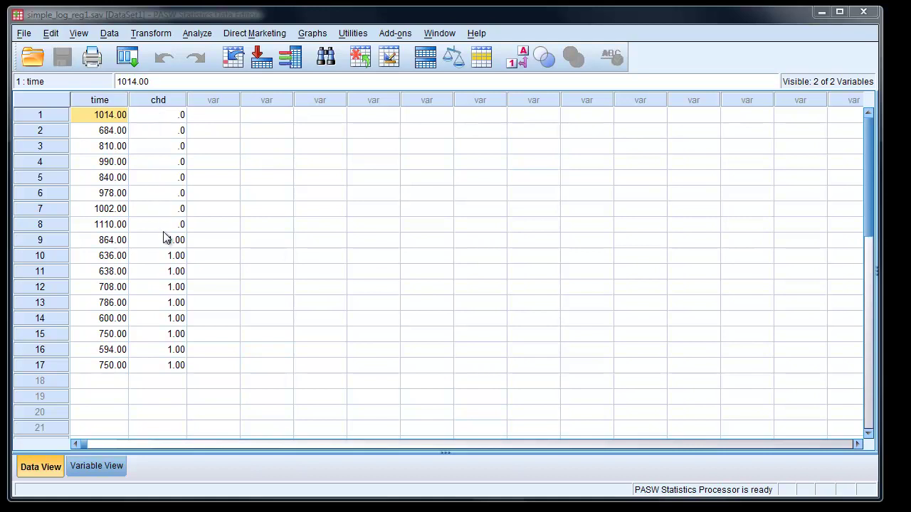
Turn on value labels so chd shows healthy/diseased, checking chd's labels in Variable View
{"action": "left_click", "coordinate": [514, 63]}
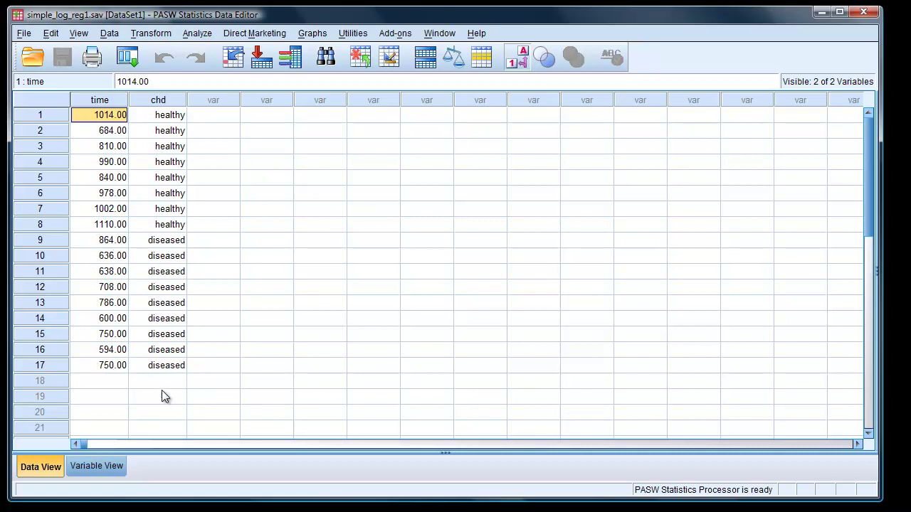
{"action": "left_click", "coordinate": [107, 464]}
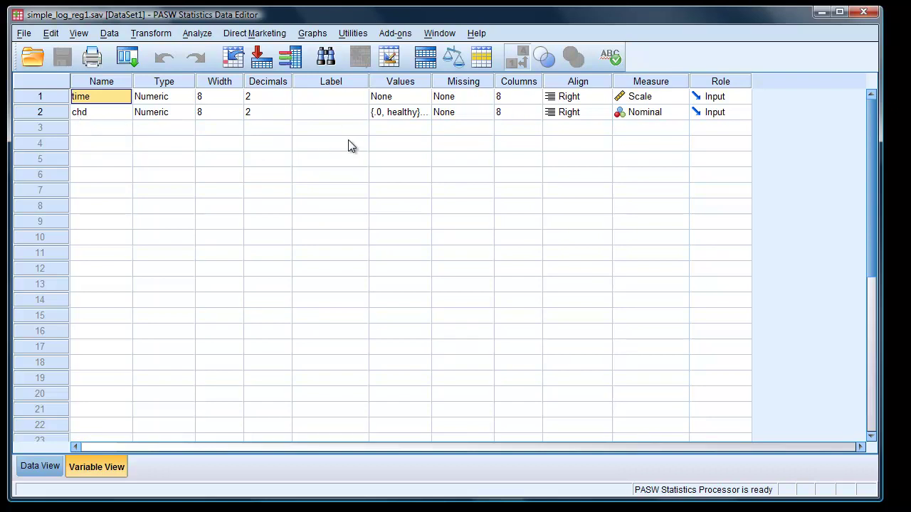
{"action": "left_click", "coordinate": [418, 116]}
{"action": "left_click", "coordinate": [424, 114]}
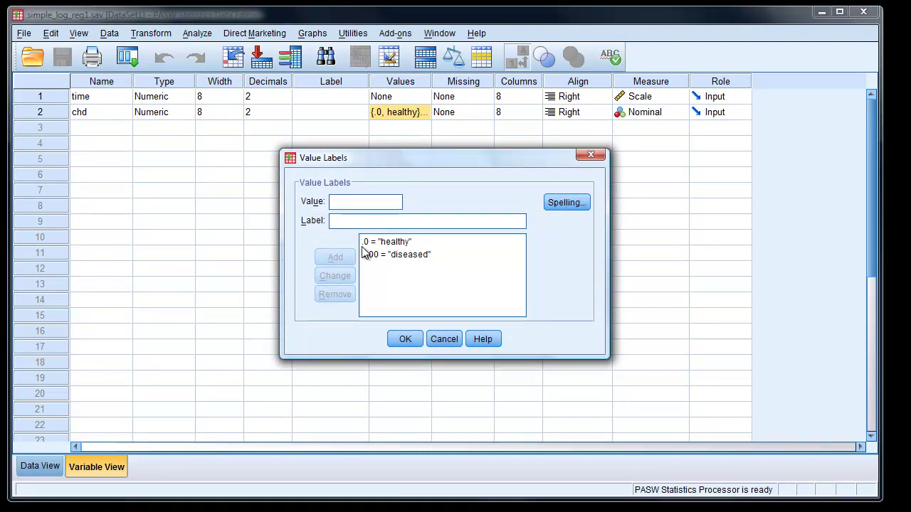
{"action": "left_click", "coordinate": [441, 340]}
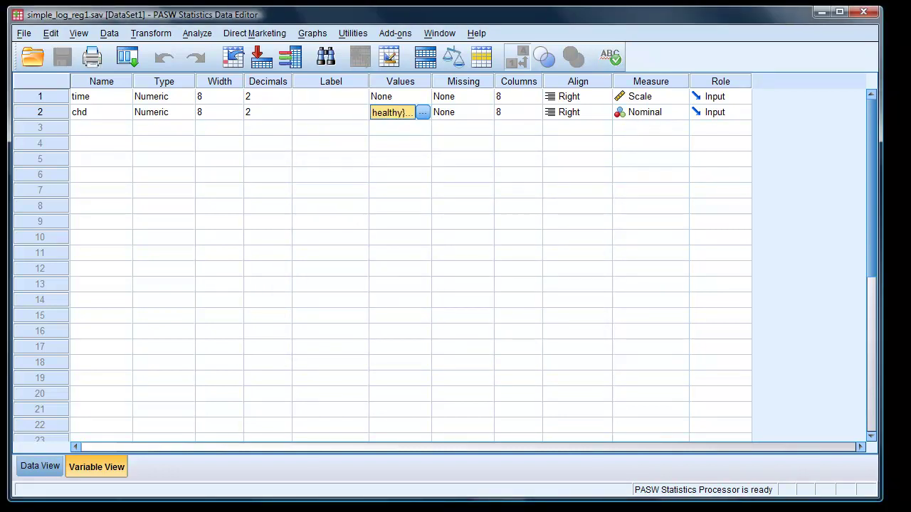
{"action": "left_click", "coordinate": [35, 466]}
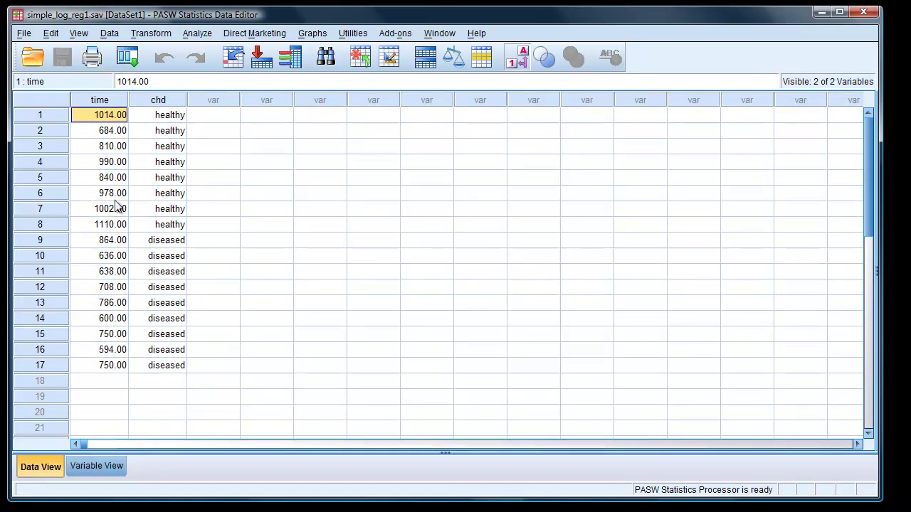
Draw a Simple Scatter plot with time on the Y axis and chd on the X axis
{"action": "left_click", "coordinate": [316, 36]}
{"action": "mouse_move", "coordinate": [325, 89]}
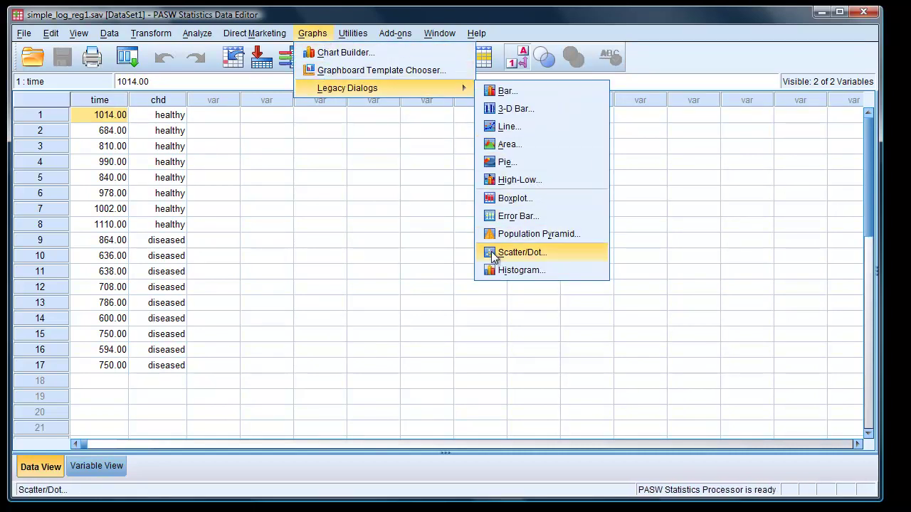
{"action": "left_click", "coordinate": [492, 252]}
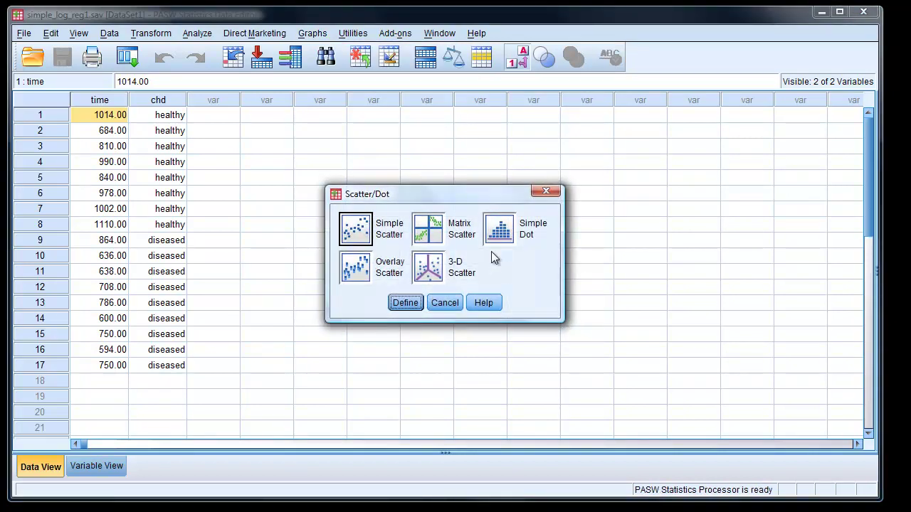
{"action": "left_click", "coordinate": [408, 304]}
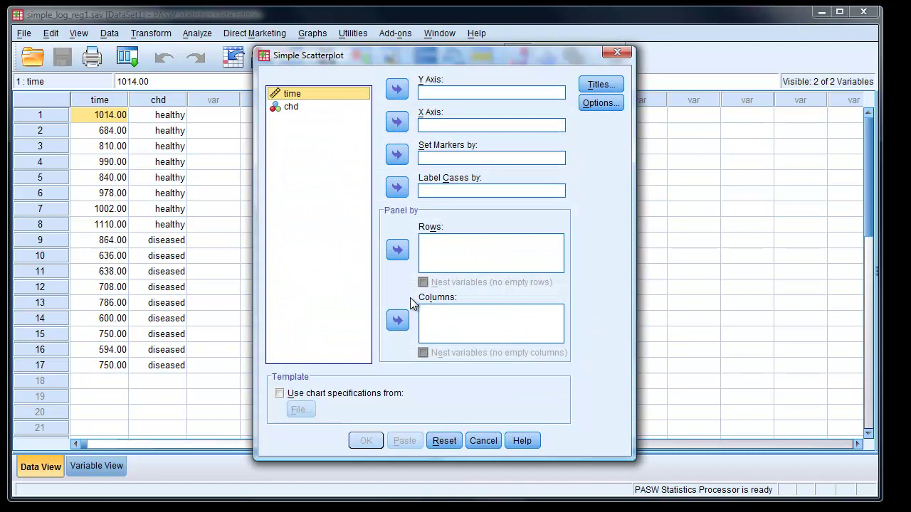
{"action": "left_click", "coordinate": [393, 91]}
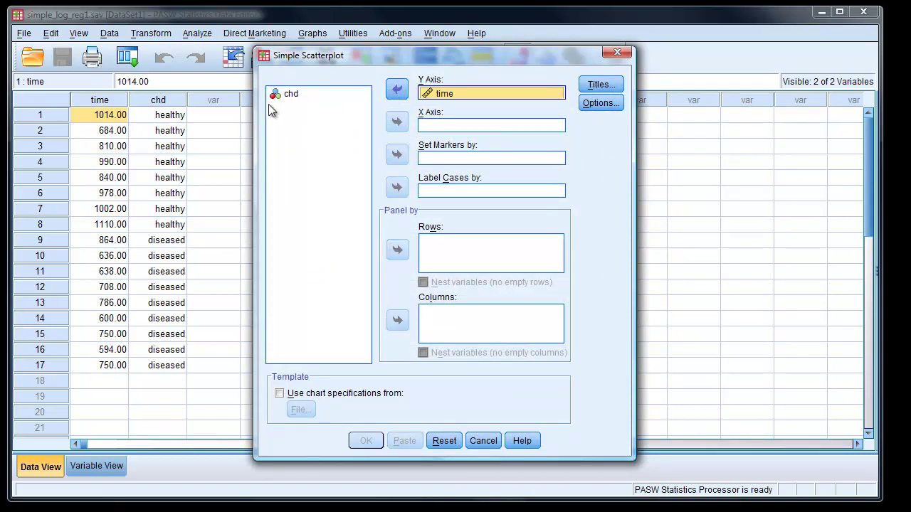
{"action": "left_click", "coordinate": [294, 95]}
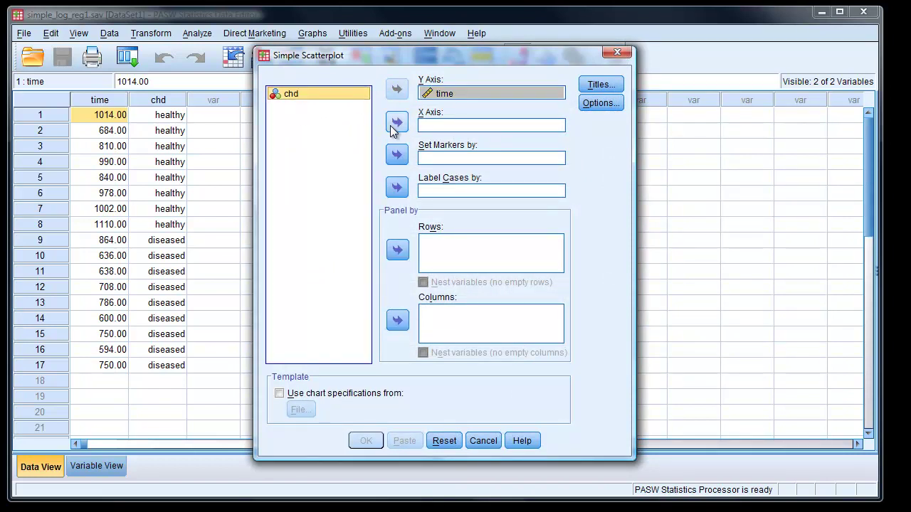
{"action": "left_click", "coordinate": [397, 123]}
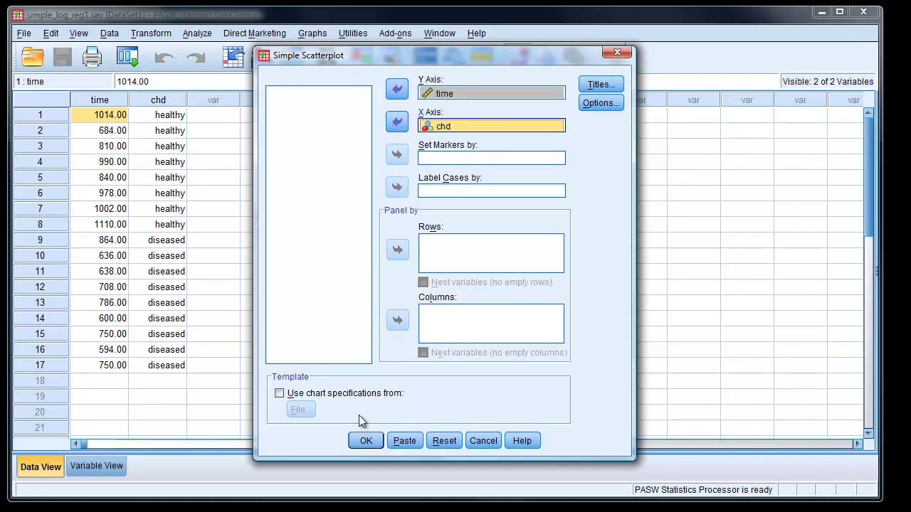
{"action": "left_click", "coordinate": [361, 440]}
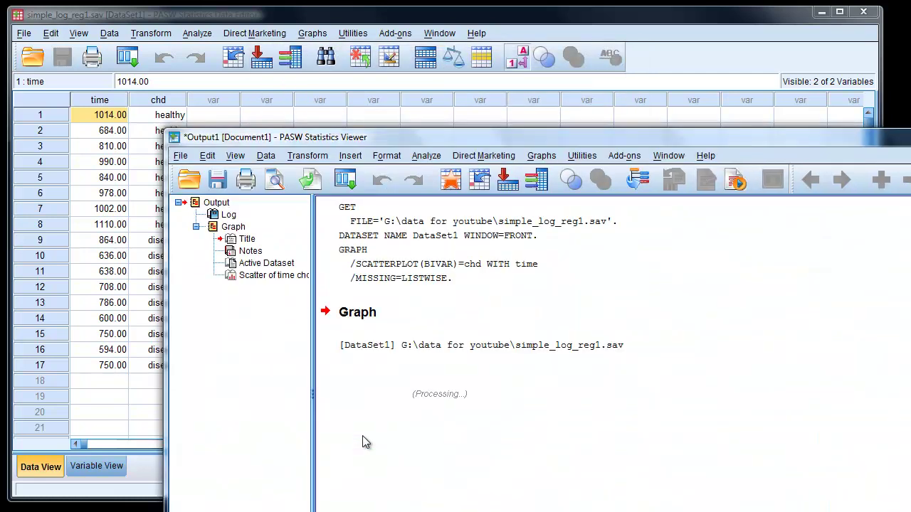
Inspect the time-versus-chd scatterplot in Chart Editor, then minimize the editor
{"action": "left_click_drag", "start_coordinate": [404, 131], "coordinate": [278, 27]}
{"action": "scroll", "coordinate": [374, 367], "scroll_direction": "down", "scroll_amount": 3}
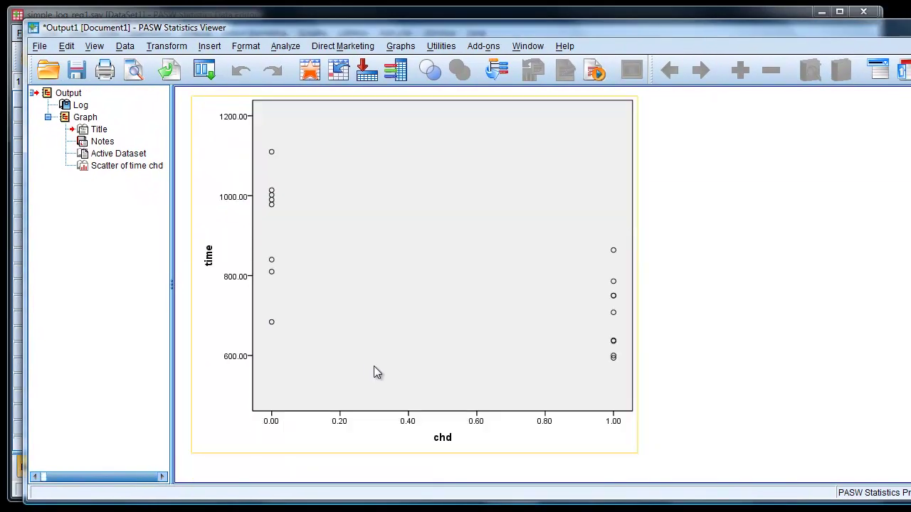
{"action": "double_click", "coordinate": [374, 367]}
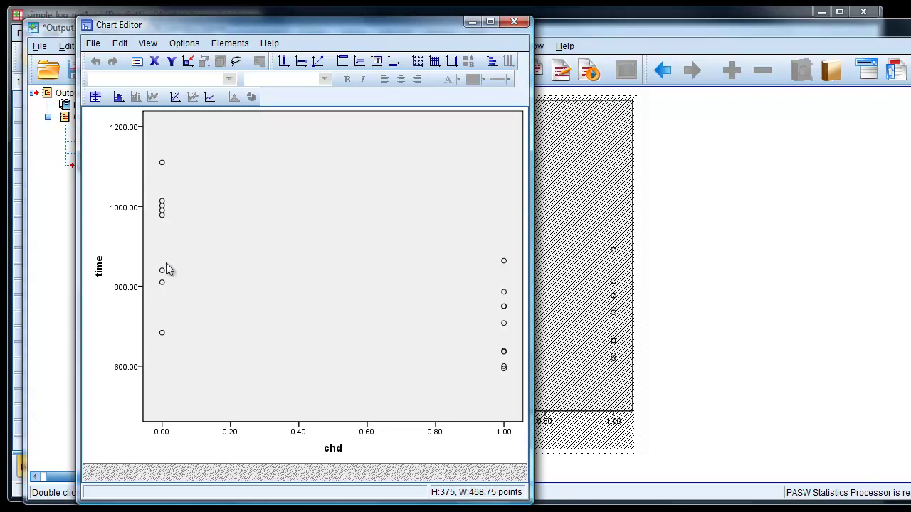
{"action": "left_click", "coordinate": [472, 22]}
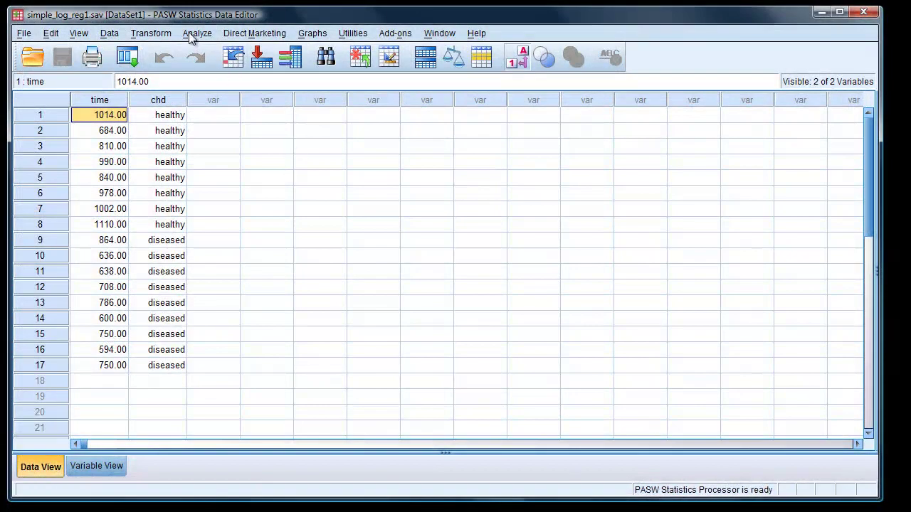
Set up a Binary Logistic regression with chd as dependent and time as covariate
{"action": "left_click", "coordinate": [193, 34]}
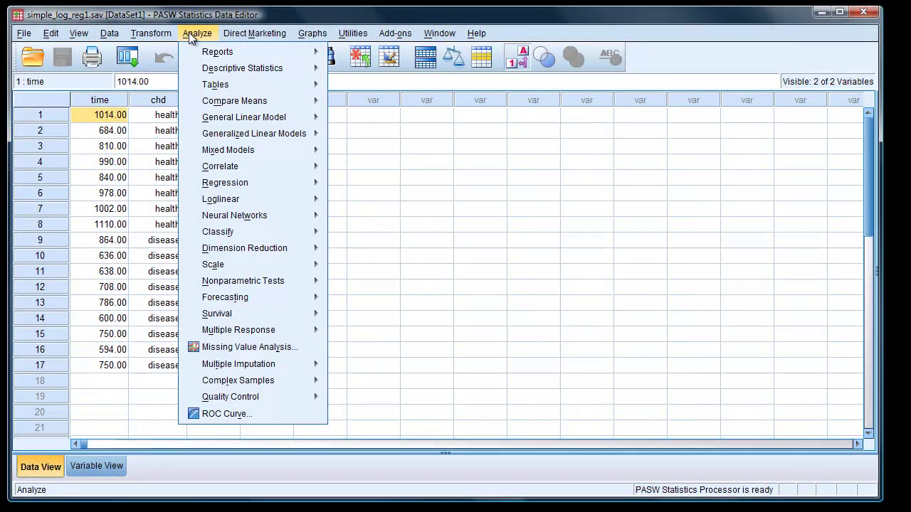
{"action": "mouse_move", "coordinate": [294, 203]}
{"action": "mouse_move", "coordinate": [299, 183]}
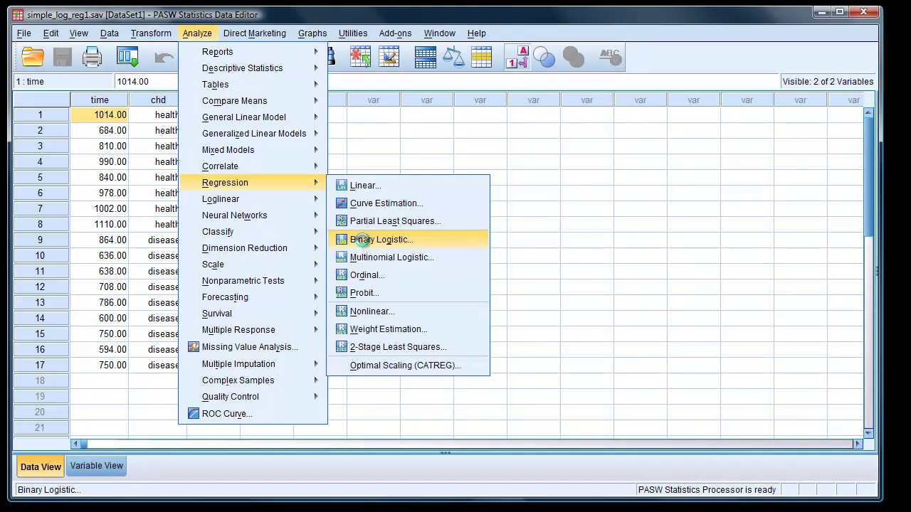
{"action": "left_click", "coordinate": [362, 240]}
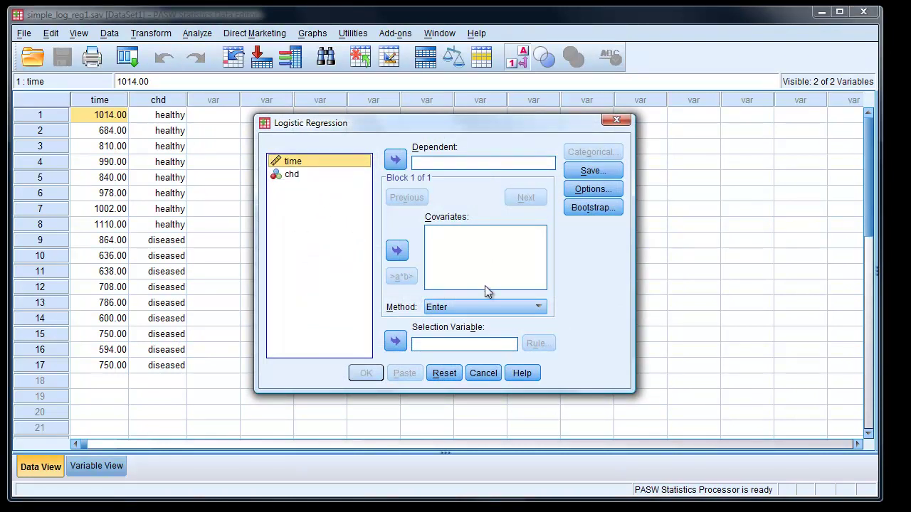
{"action": "left_click", "coordinate": [279, 175]}
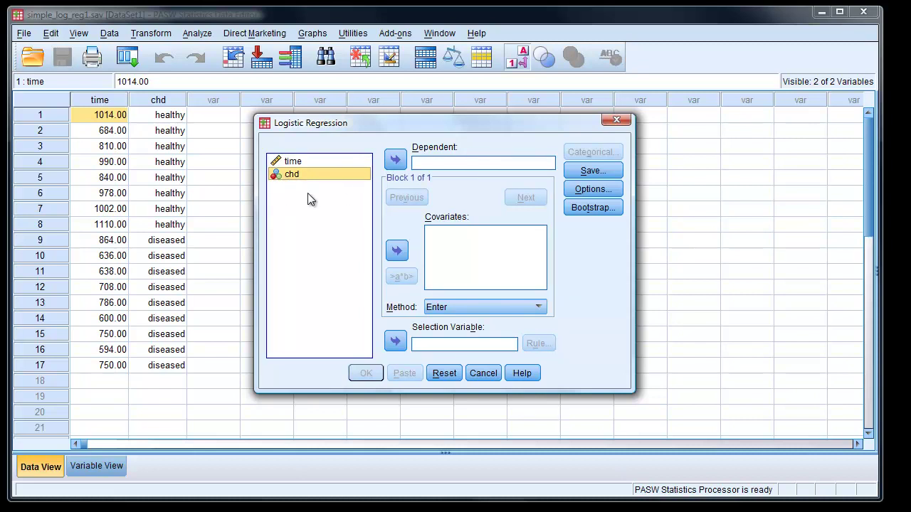
{"action": "left_click", "coordinate": [395, 160]}
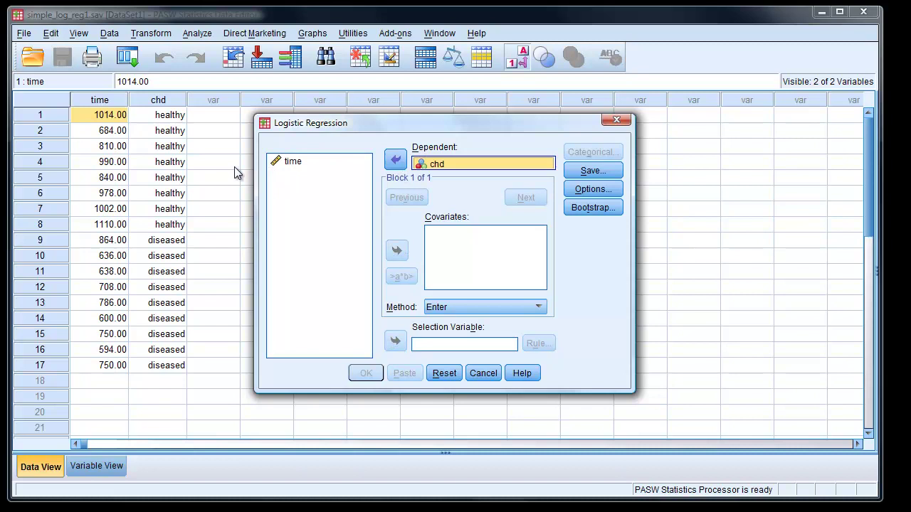
{"action": "left_click", "coordinate": [289, 166]}
{"action": "left_click", "coordinate": [397, 251]}
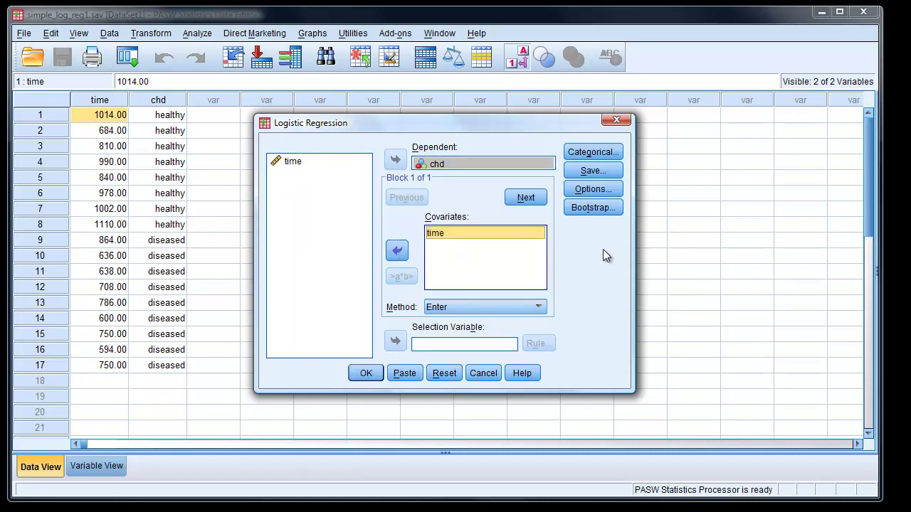
Enable Classification plots, Hosmer-Lemeshow goodness-of-fit and 95% CI for exp(B) in Options
{"action": "left_click", "coordinate": [589, 190]}
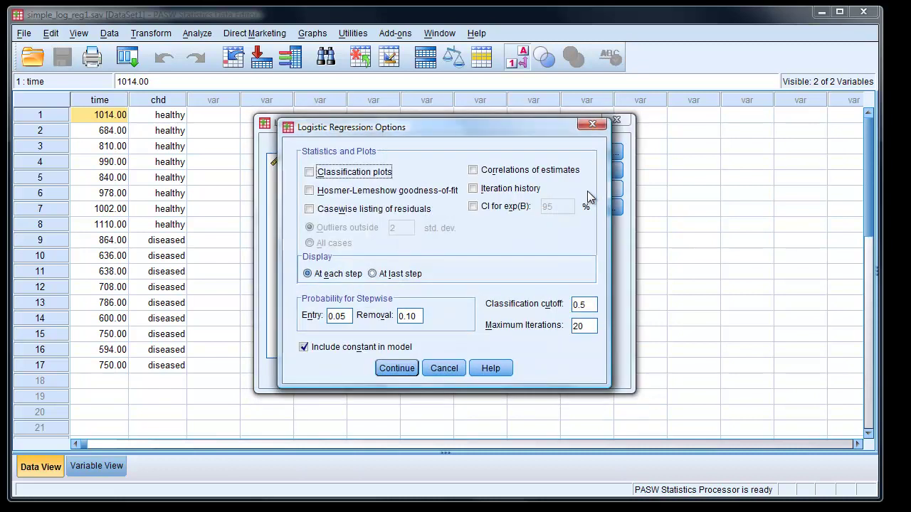
{"action": "left_click", "coordinate": [309, 172]}
{"action": "left_click", "coordinate": [310, 192]}
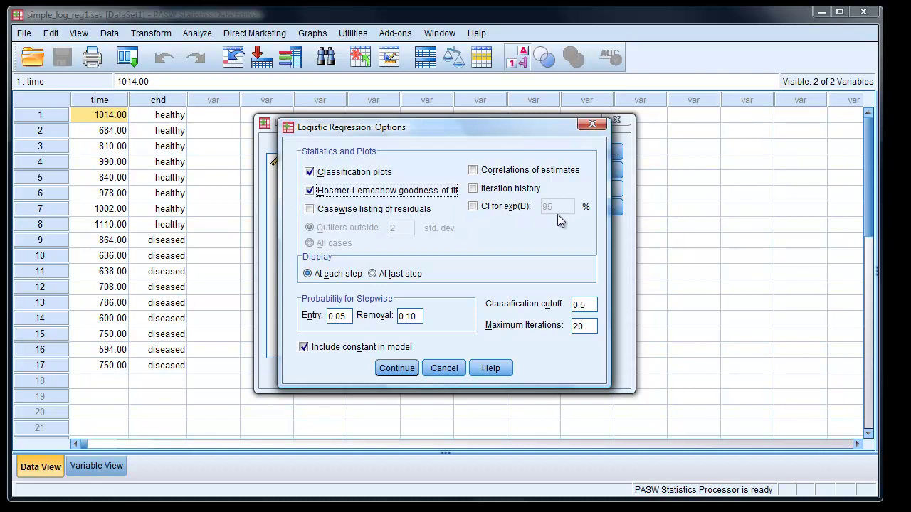
{"action": "left_click", "coordinate": [480, 210]}
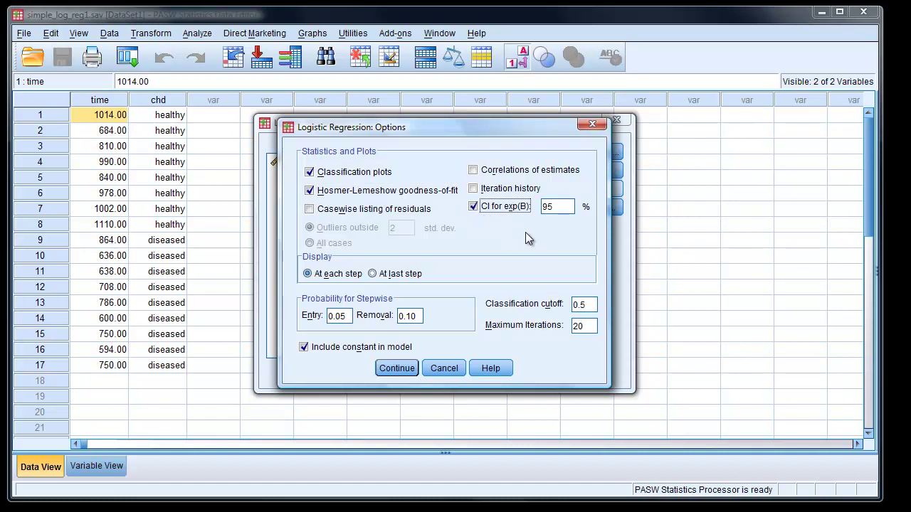
{"action": "left_click", "coordinate": [392, 369]}
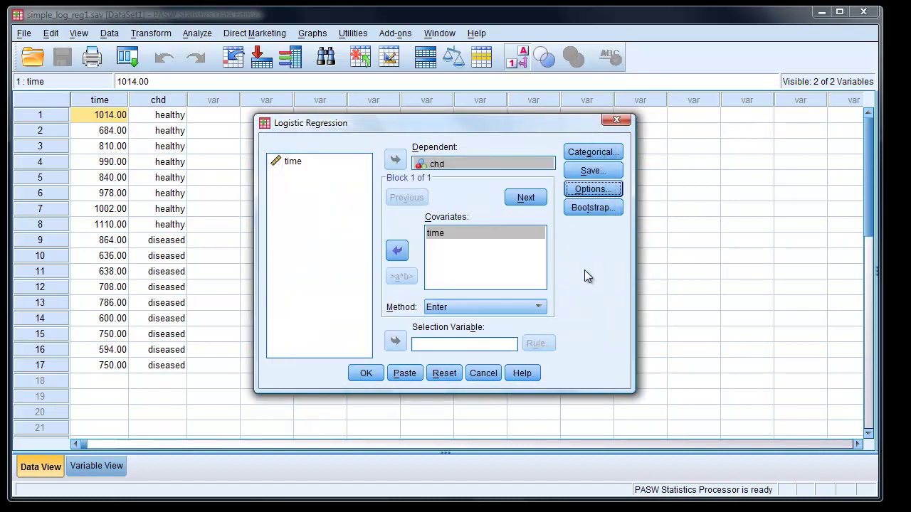
Save predicted probabilities and predicted group membership as new variables
{"action": "left_click", "coordinate": [580, 173]}
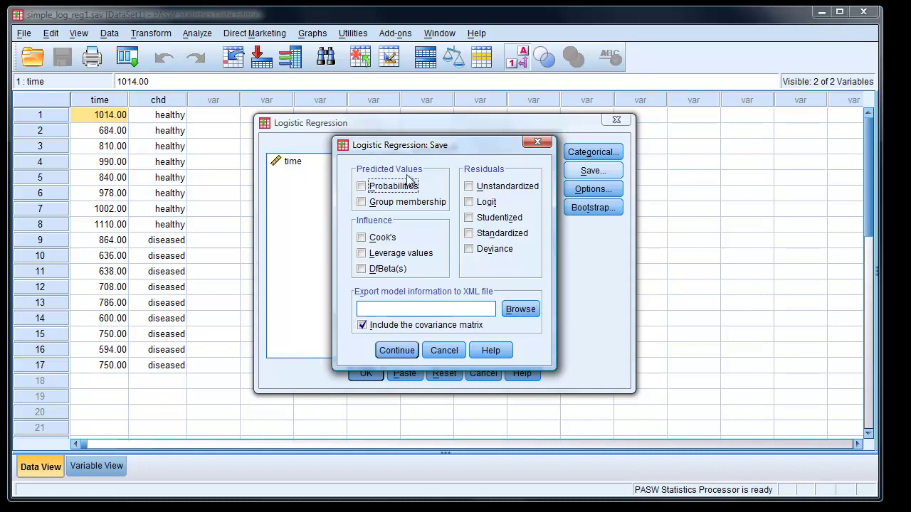
{"action": "left_click", "coordinate": [363, 187]}
{"action": "left_click", "coordinate": [362, 204]}
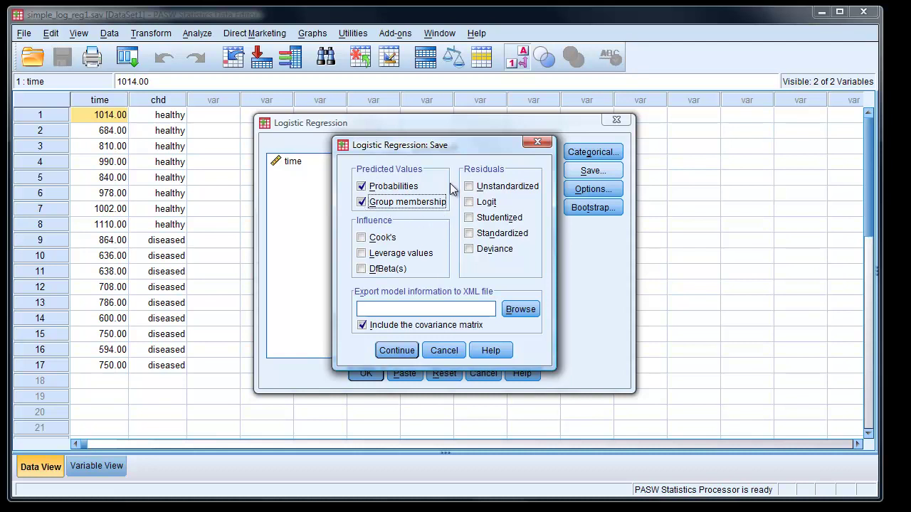
{"action": "left_click", "coordinate": [397, 351]}
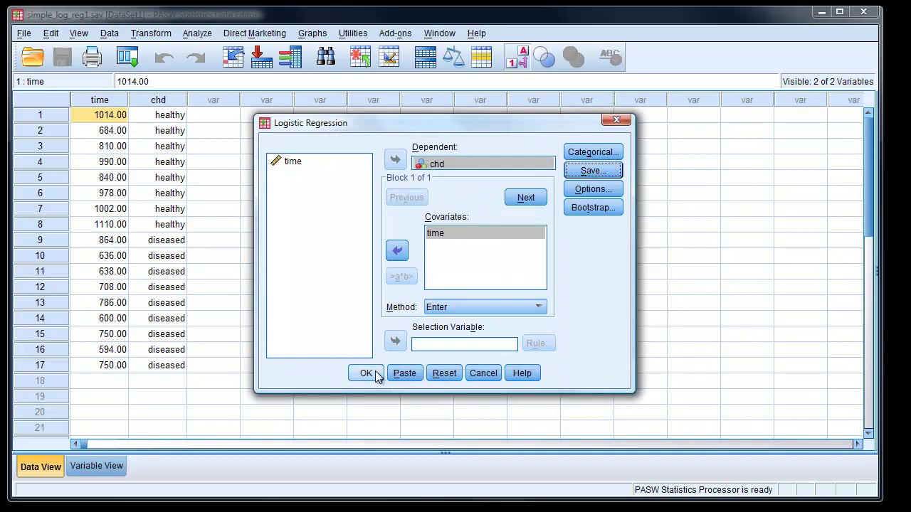
{"action": "left_click", "coordinate": [365, 374]}
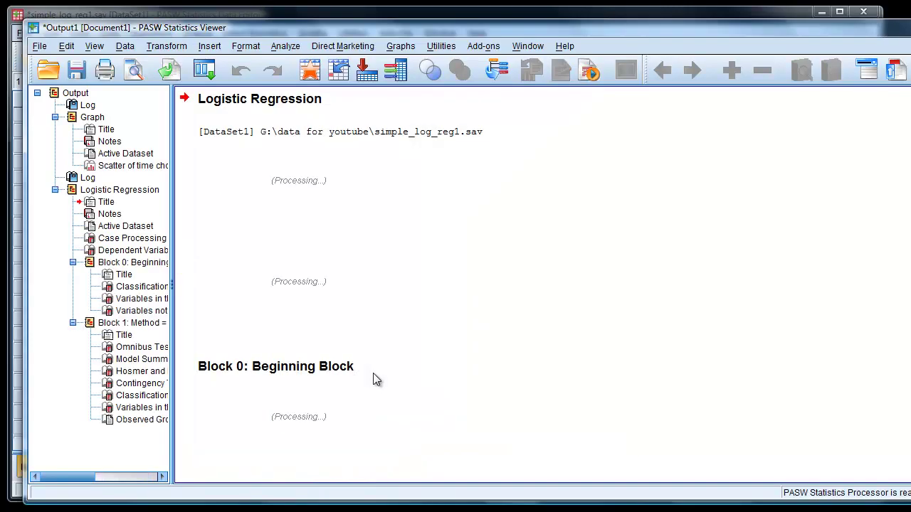
{"action": "scroll", "coordinate": [636, 261], "scroll_direction": "down", "scroll_amount": 3}
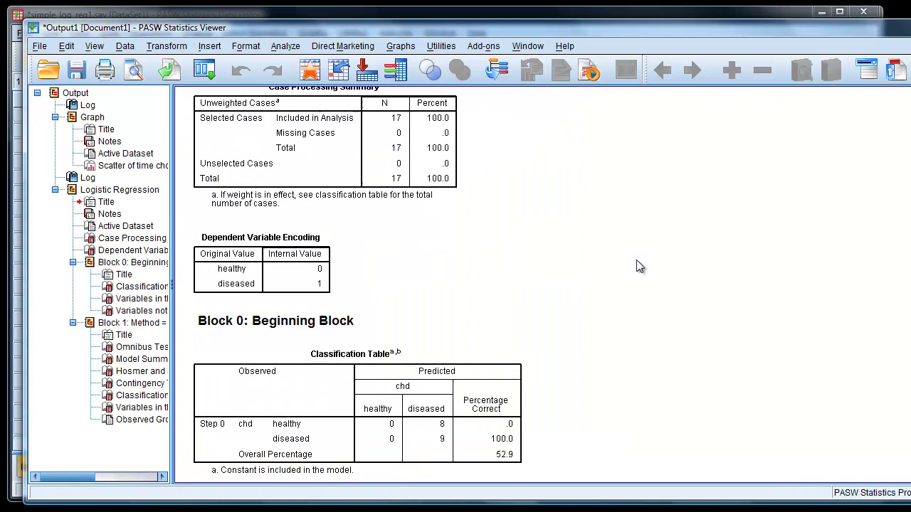
{"action": "scroll", "coordinate": [636, 262], "scroll_direction": "up", "scroll_amount": 3}
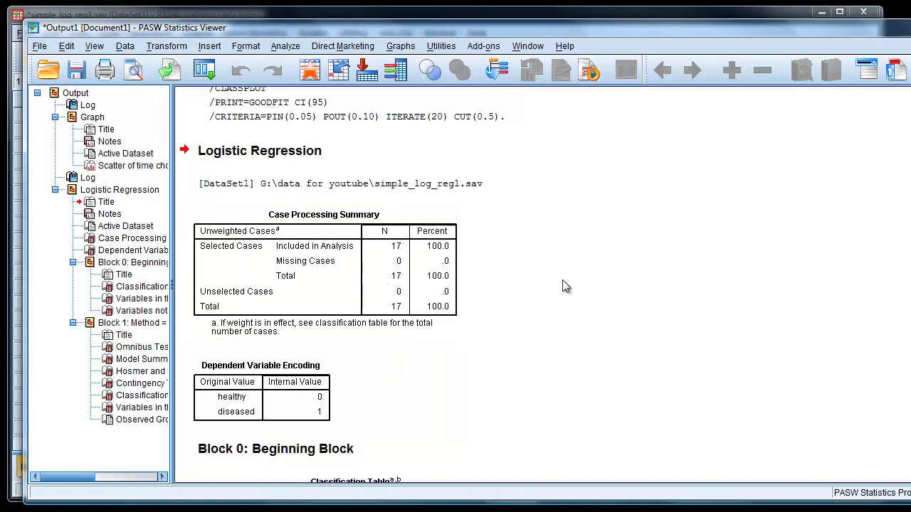
{"action": "scroll", "coordinate": [566, 286], "scroll_direction": "down", "scroll_amount": 1}
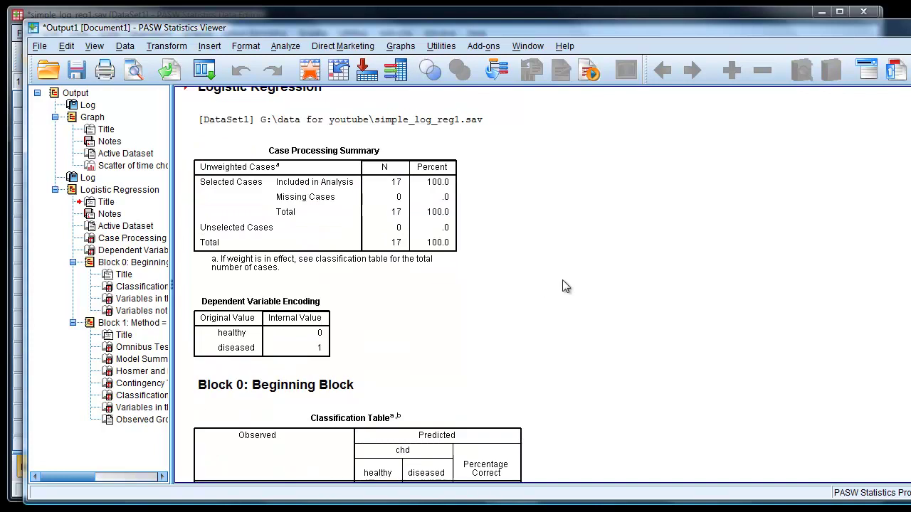
{"action": "scroll", "coordinate": [562, 280], "scroll_direction": "down", "scroll_amount": 1}
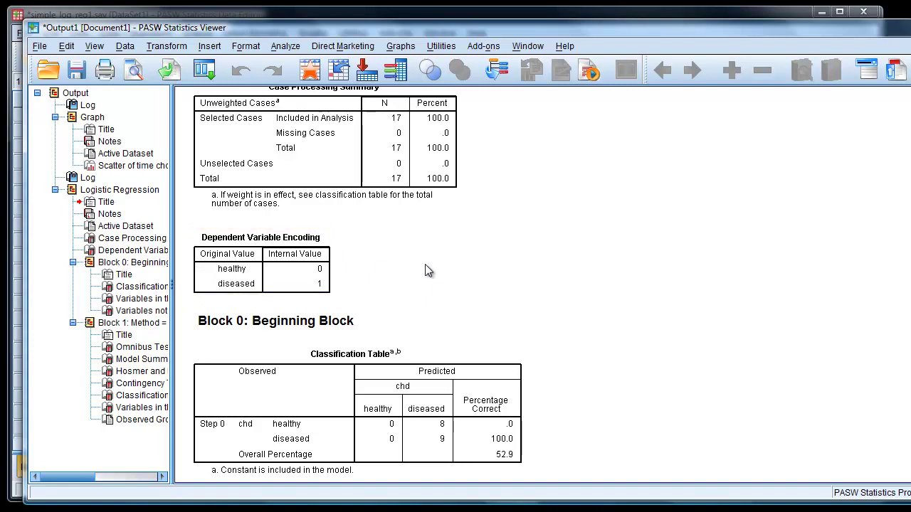
{"action": "scroll", "coordinate": [657, 320], "scroll_direction": "down", "scroll_amount": 12}
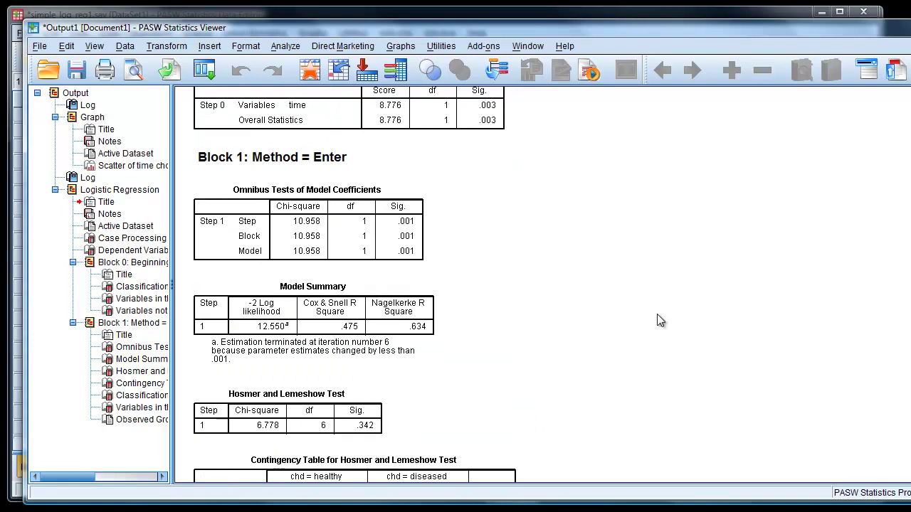
{"action": "scroll", "coordinate": [657, 315], "scroll_direction": "down", "scroll_amount": 2}
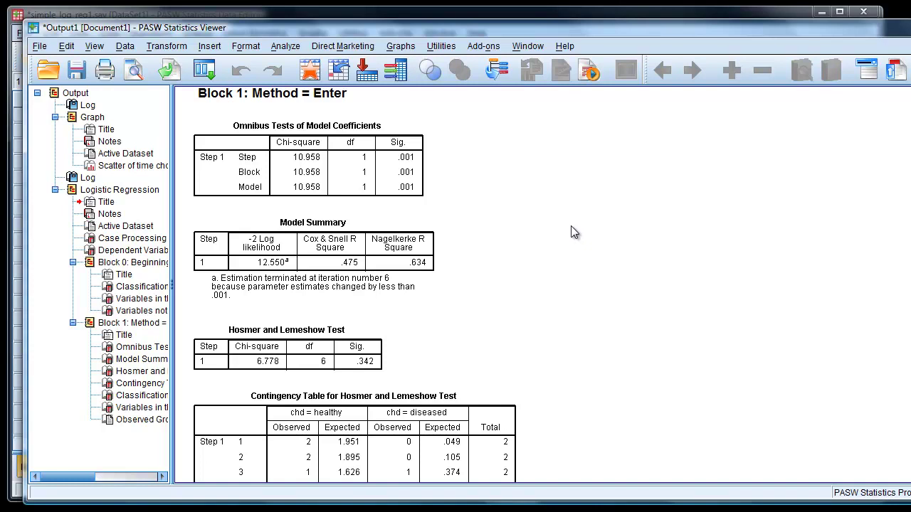
{"action": "scroll", "coordinate": [571, 225], "scroll_direction": "down", "scroll_amount": 3}
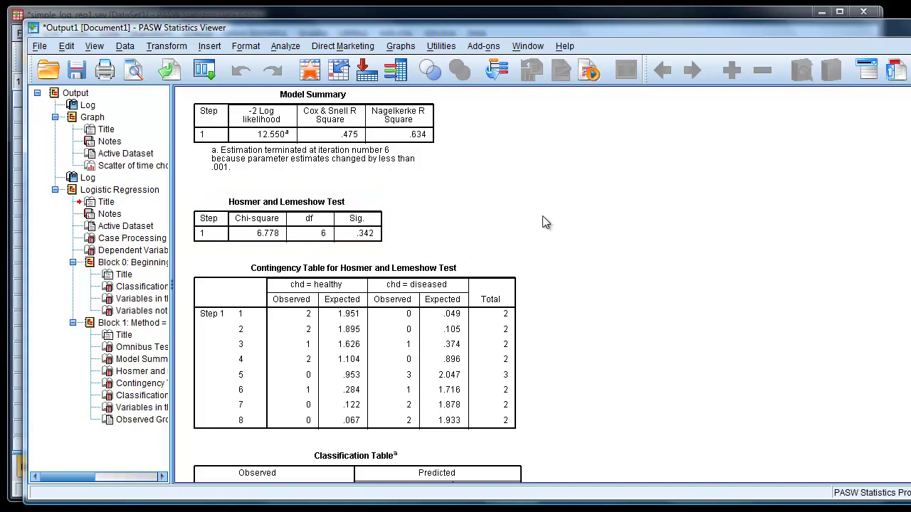
{"action": "scroll", "coordinate": [569, 228], "scroll_direction": "down", "scroll_amount": 3}
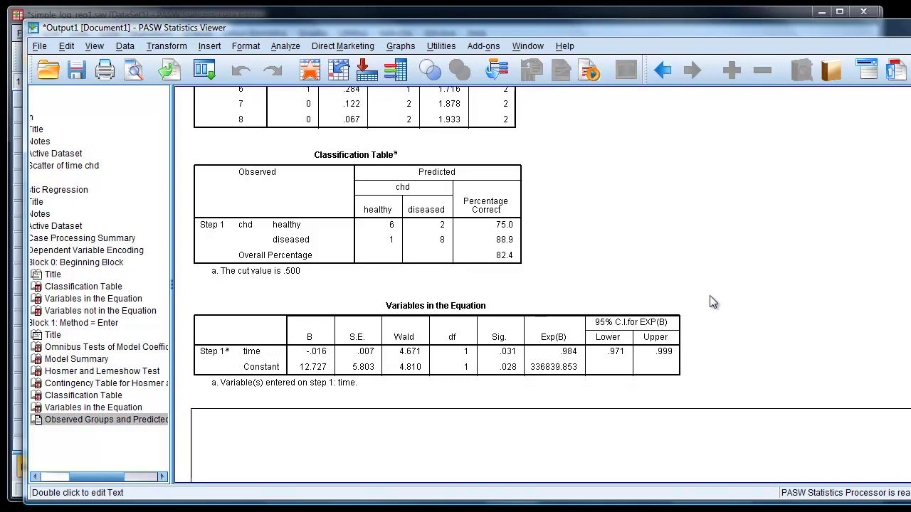
{"action": "scroll", "coordinate": [710, 297], "scroll_direction": "up", "scroll_amount": 3}
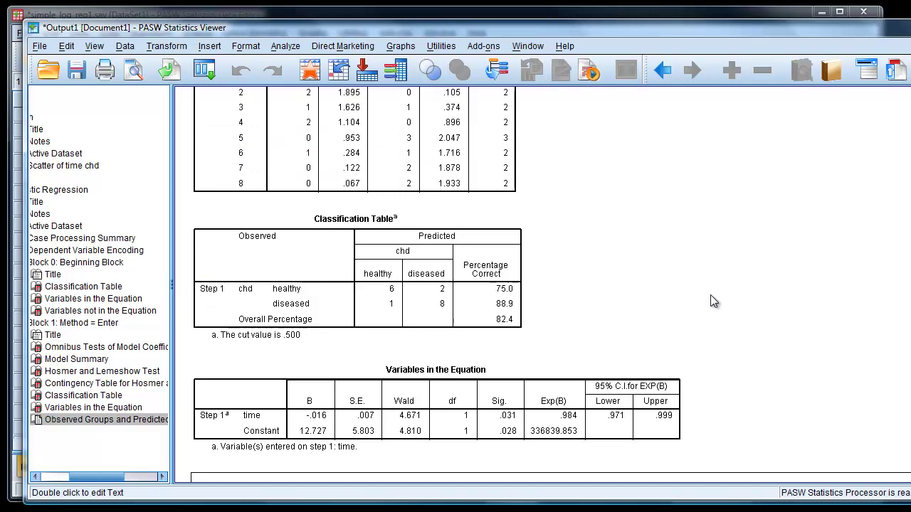
{"action": "scroll", "coordinate": [711, 302], "scroll_direction": "up", "scroll_amount": 15}
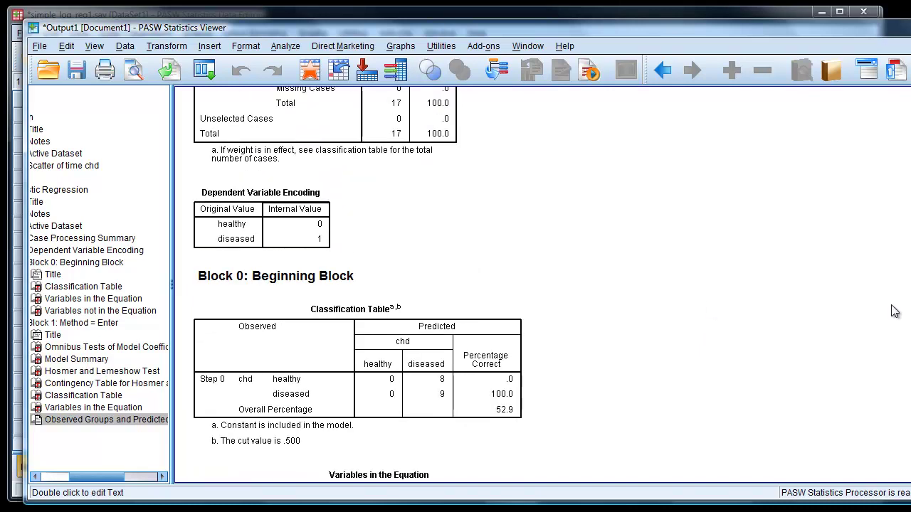
{"action": "scroll", "coordinate": [841, 302], "scroll_direction": "down", "scroll_amount": 15}
{"action": "scroll", "coordinate": [841, 304], "scroll_direction": "down", "scroll_amount": 15}
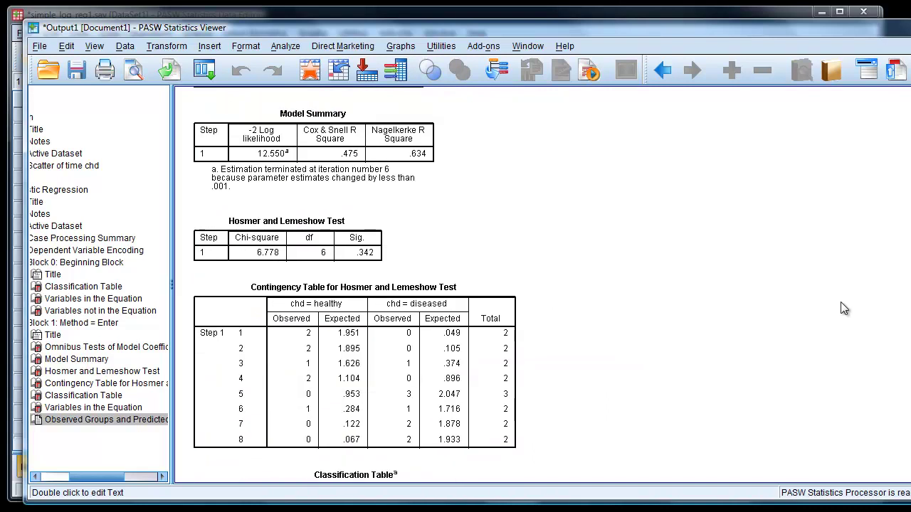
{"action": "scroll", "coordinate": [840, 308], "scroll_direction": "down", "scroll_amount": 8}
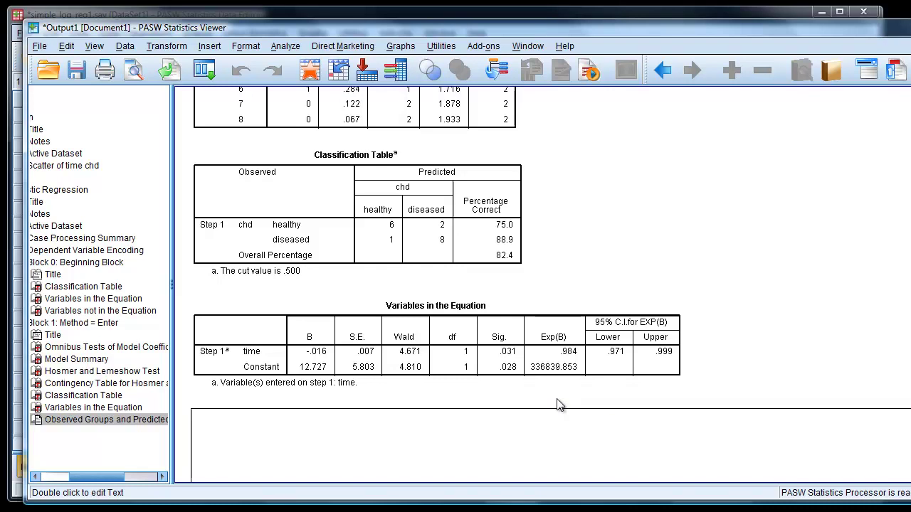
{"action": "left_click", "coordinate": [616, 384]}
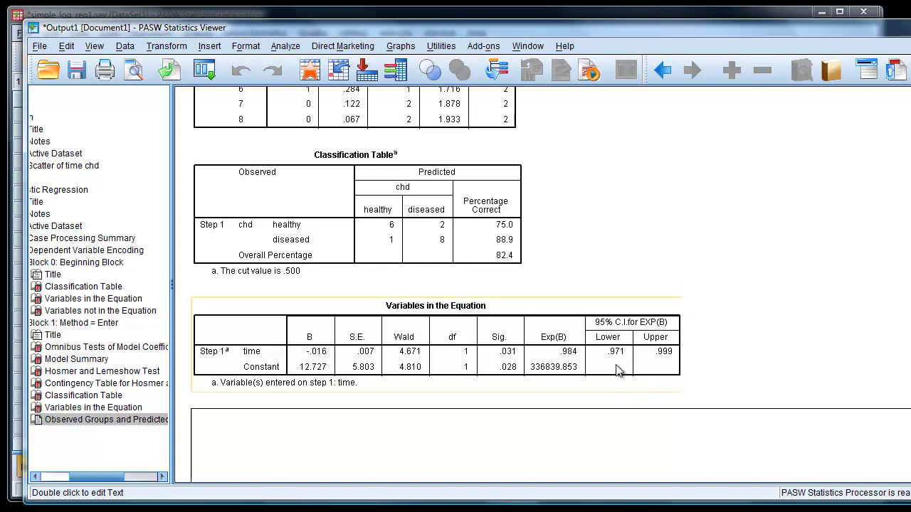
{"action": "scroll", "coordinate": [786, 375], "scroll_direction": "down", "scroll_amount": 3}
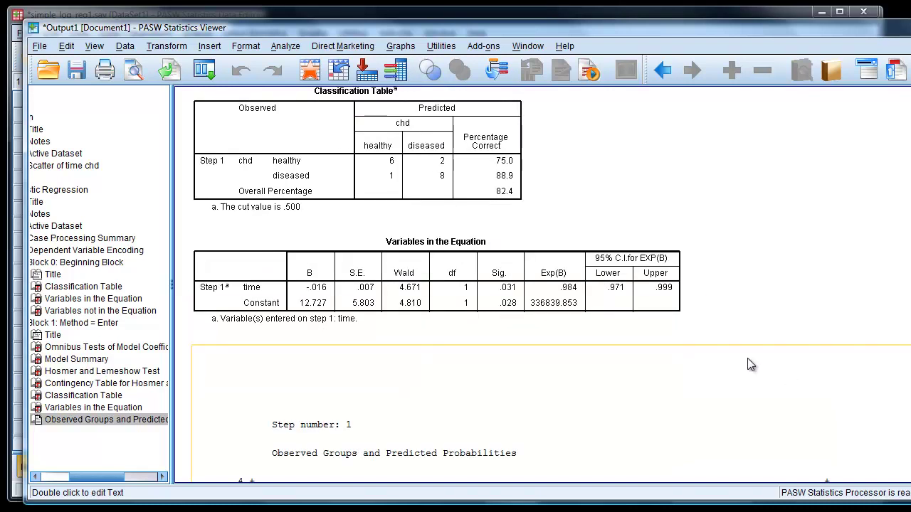
Bring the Data Editor forward to view the new PRE_1 and PGR_1 columns
{"action": "left_click", "coordinate": [312, 69]}
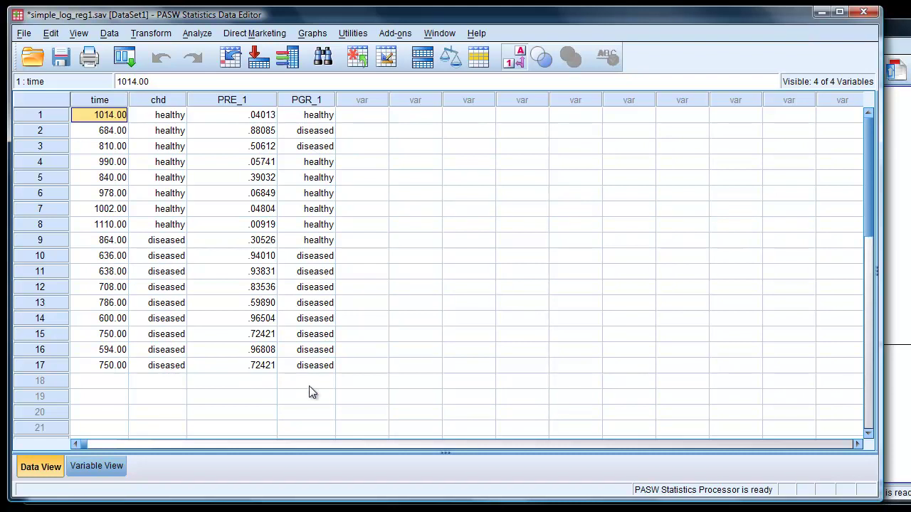
Sort the cases ascending by the PRE_1 column from its context menu
{"action": "left_click", "coordinate": [220, 101]}
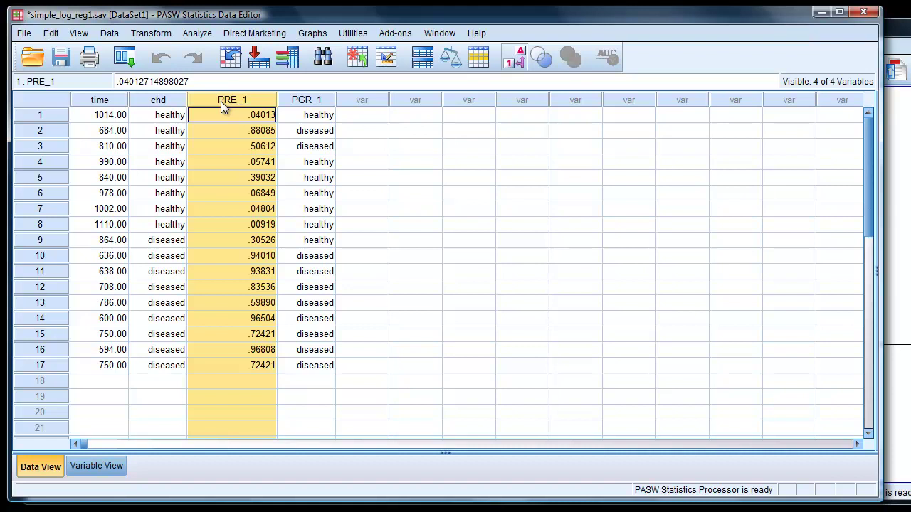
{"action": "right_click", "coordinate": [221, 101]}
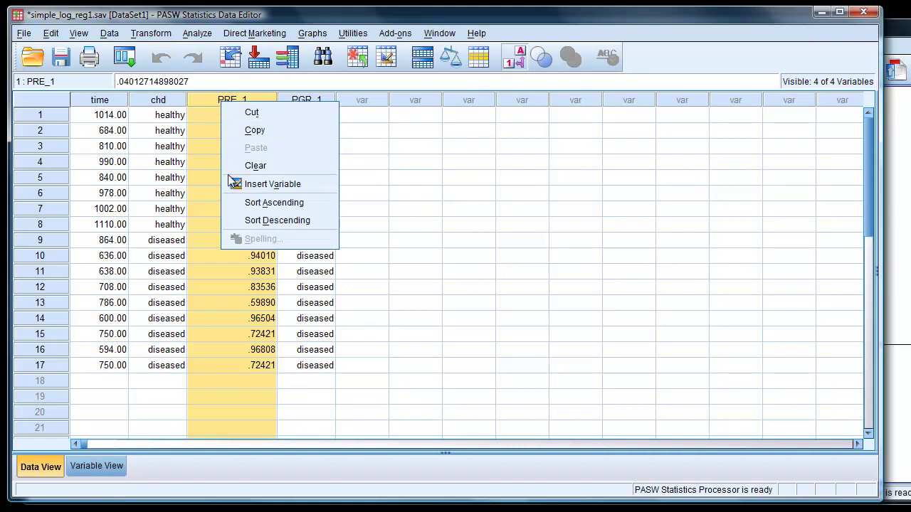
{"action": "left_click", "coordinate": [242, 205]}
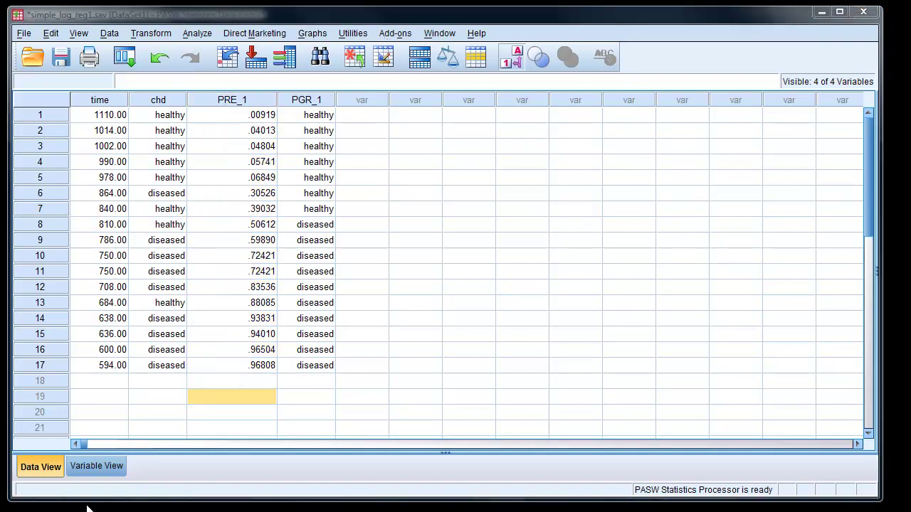
{"action": "left_click", "coordinate": [93, 470]}
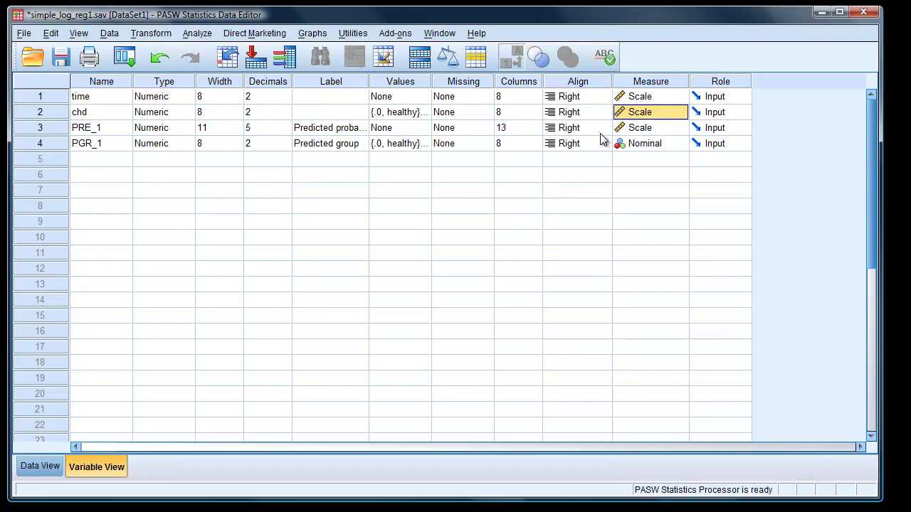
{"action": "left_click", "coordinate": [32, 466]}
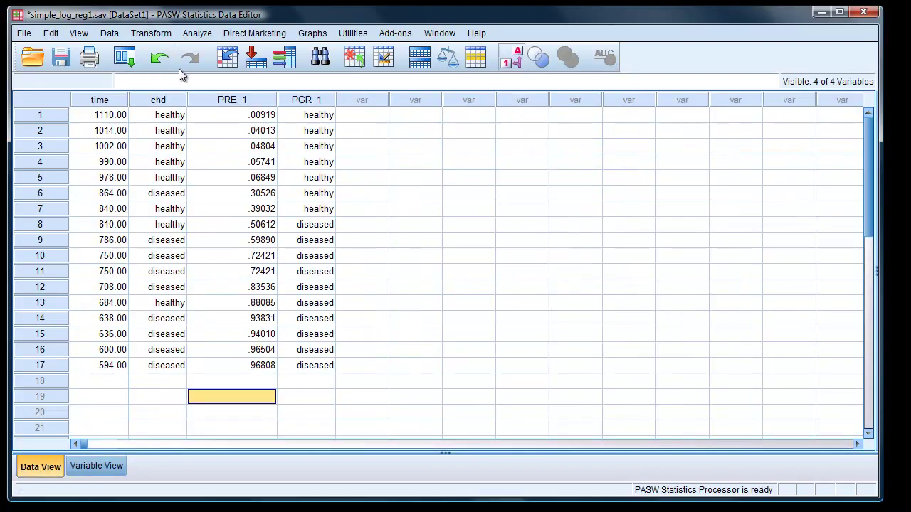
Start a Grouped Scatter chart in Chart Builder
{"action": "left_click", "coordinate": [313, 37]}
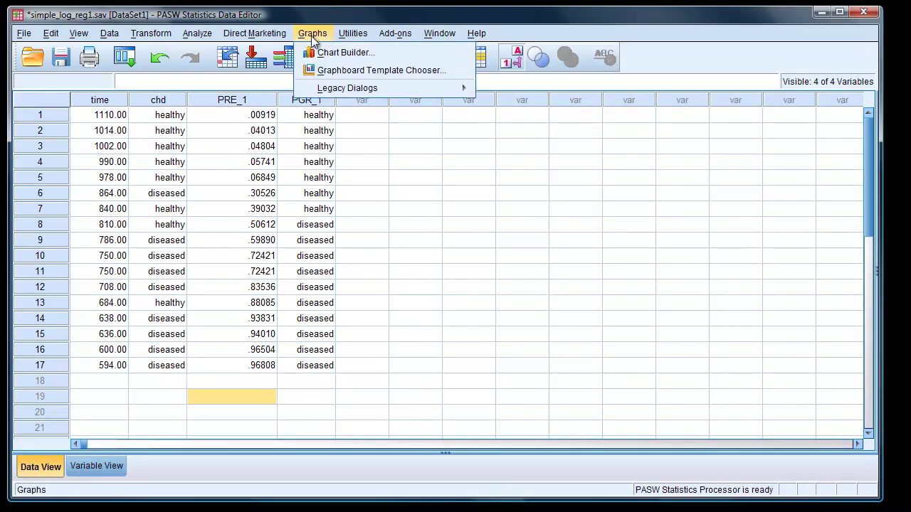
{"action": "left_click", "coordinate": [315, 54]}
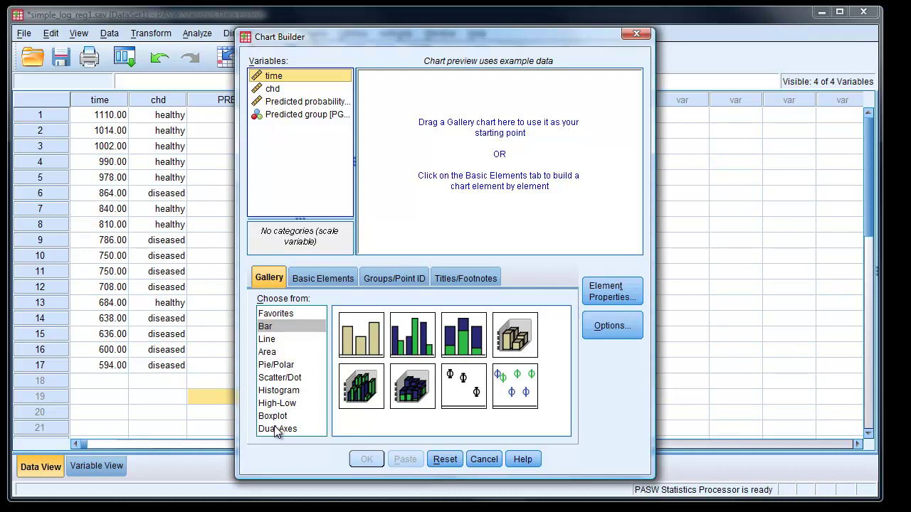
{"action": "left_click", "coordinate": [275, 379]}
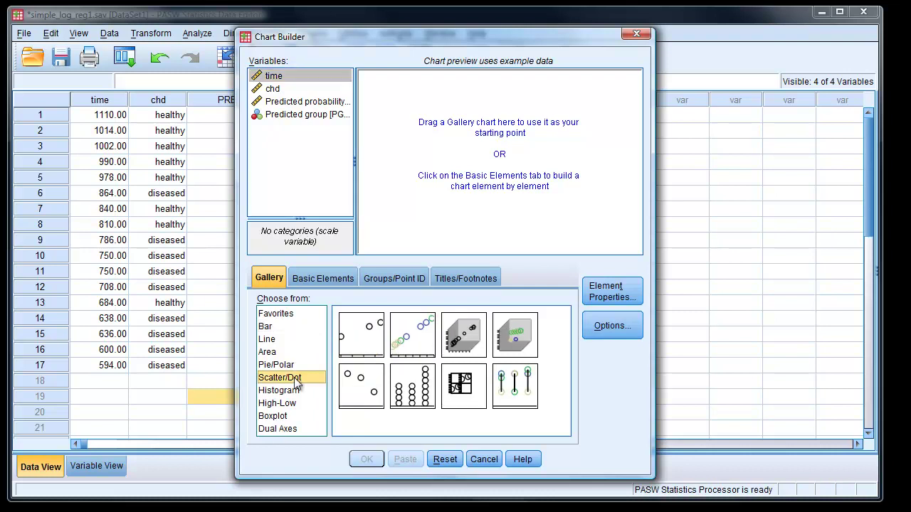
{"action": "left_click", "coordinate": [413, 349]}
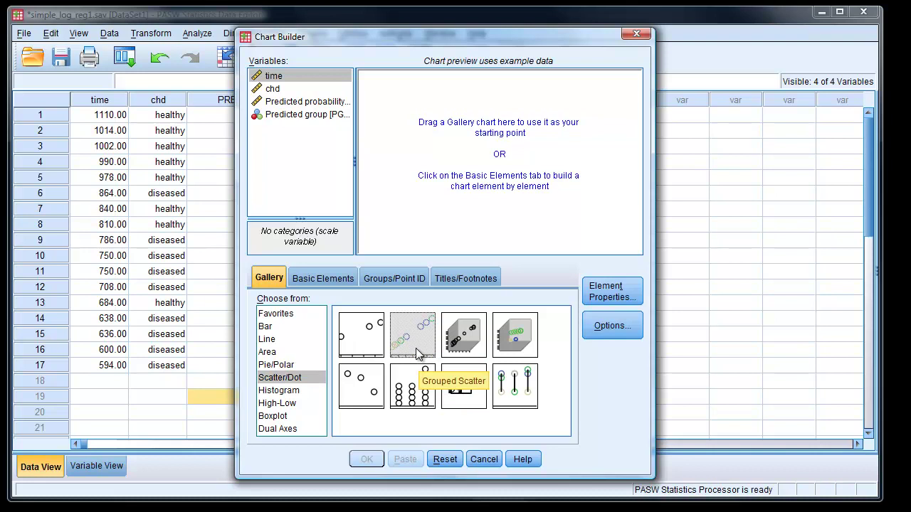
{"action": "left_click_drag", "start_coordinate": [419, 354], "coordinate": [429, 202]}
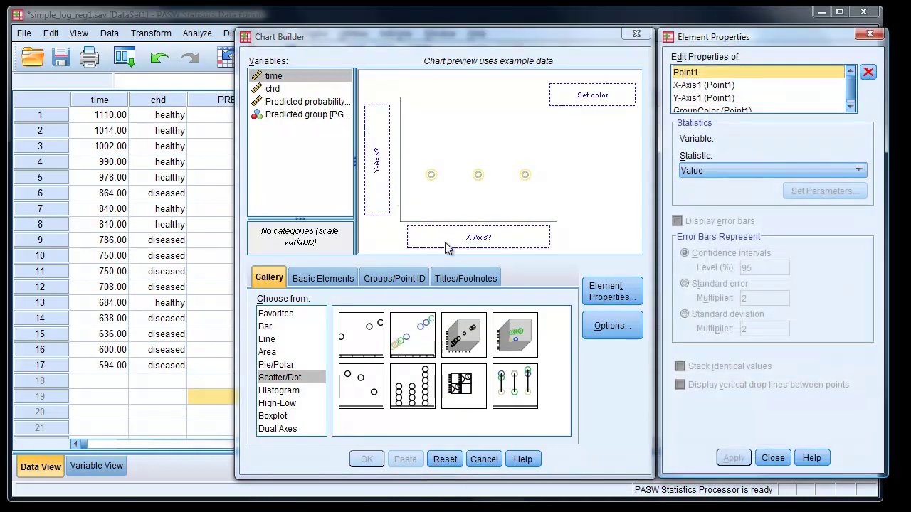
Place time on the X axis and both chd and PRE_1 on the Y axis
{"action": "left_click", "coordinate": [267, 77]}
{"action": "left_click_drag", "start_coordinate": [267, 80], "coordinate": [445, 242]}
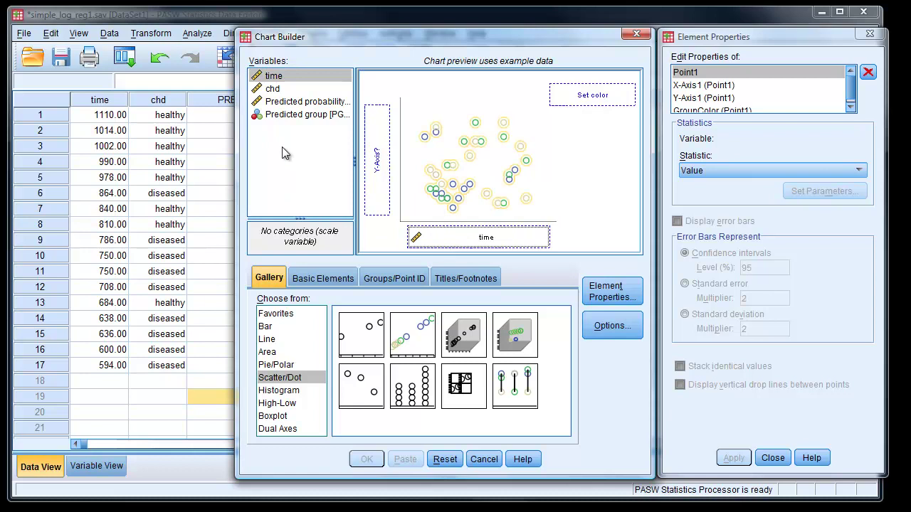
{"action": "left_click", "coordinate": [269, 90]}
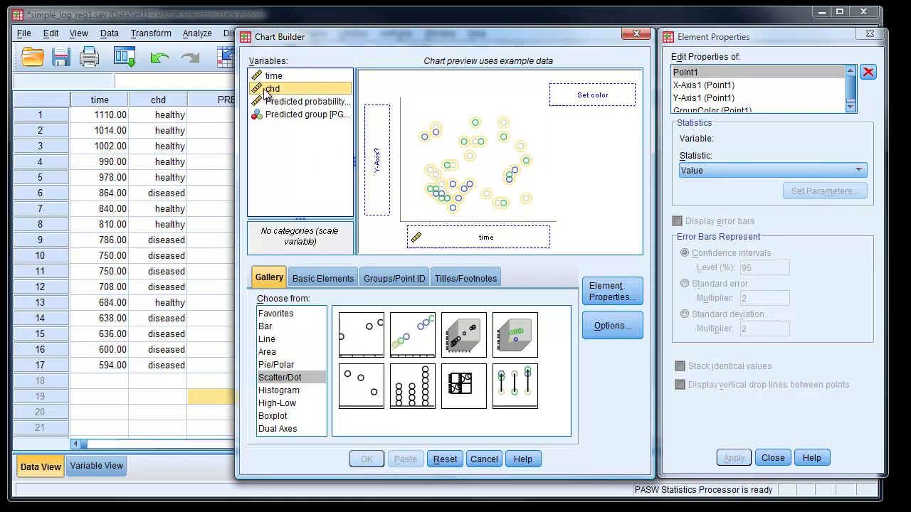
{"action": "left_click_drag", "start_coordinate": [267, 93], "coordinate": [377, 162]}
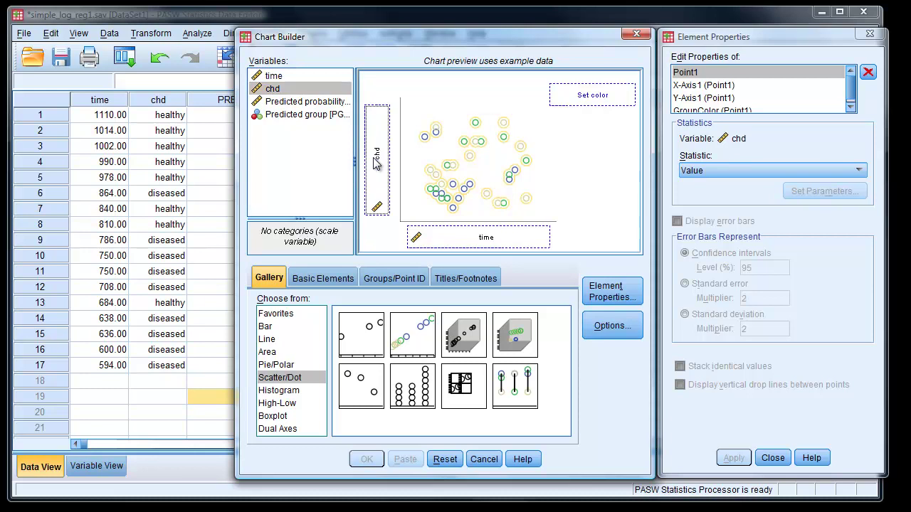
{"action": "left_click", "coordinate": [283, 103]}
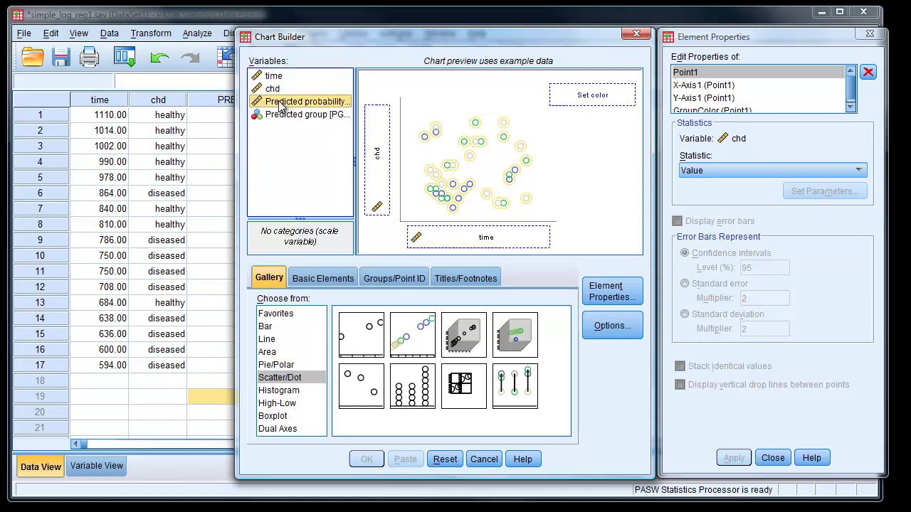
{"action": "left_click_drag", "start_coordinate": [282, 105], "coordinate": [378, 139]}
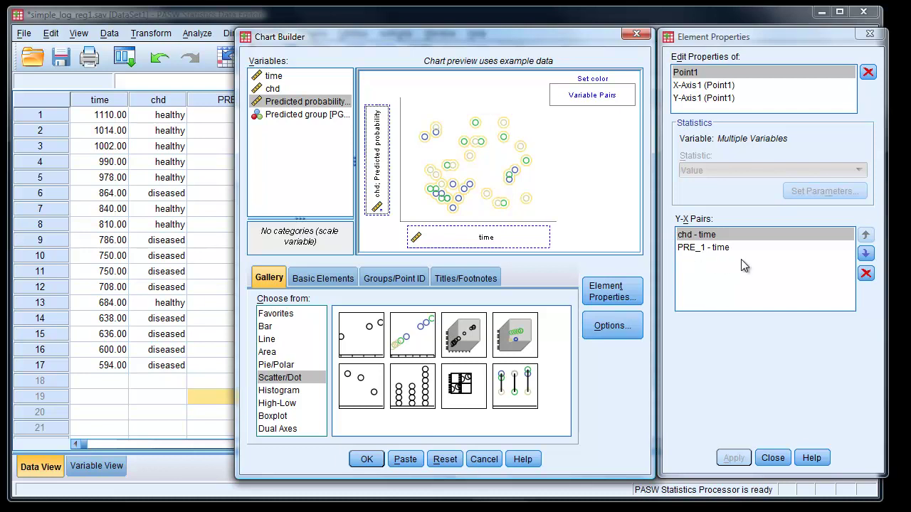
{"action": "left_click", "coordinate": [366, 460]}
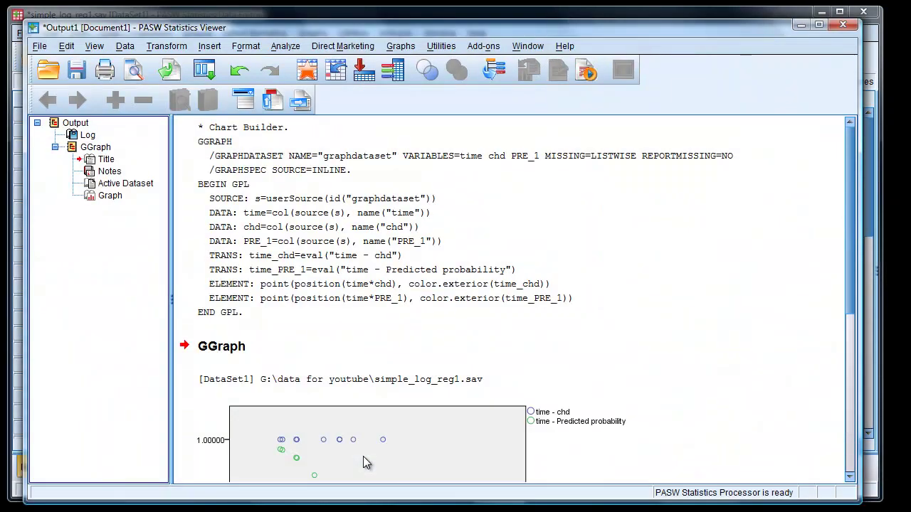
{"action": "left_click_drag", "start_coordinate": [852, 299], "coordinate": [862, 440]}
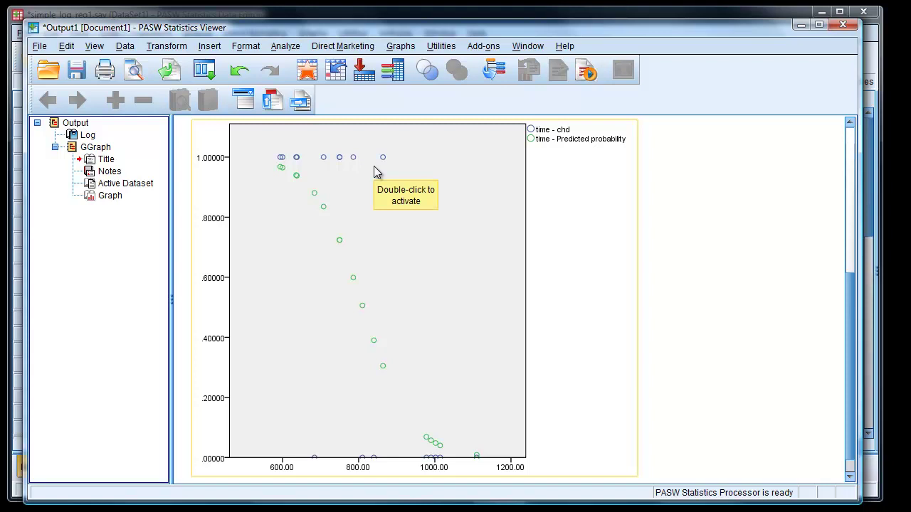
Add a spline interpolation line through the predicted probability markers in Chart Editor
{"action": "double_click", "coordinate": [346, 257]}
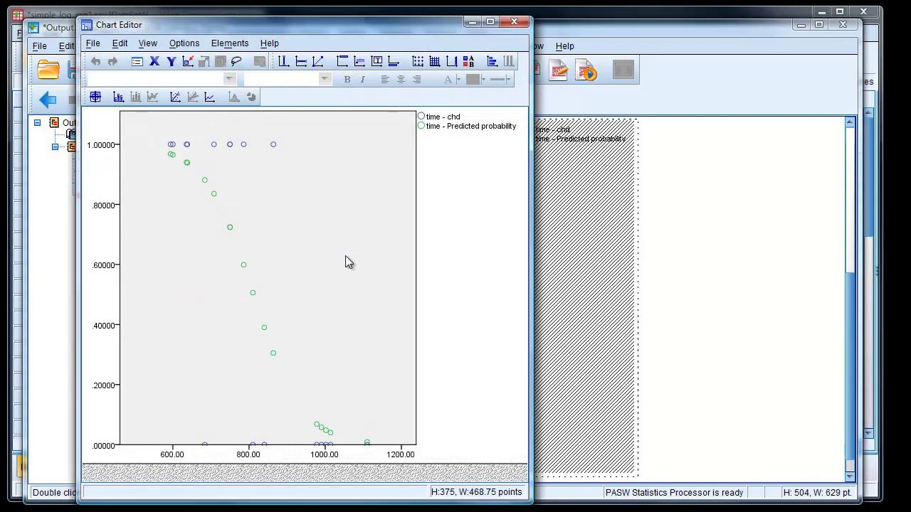
{"action": "left_click", "coordinate": [231, 230]}
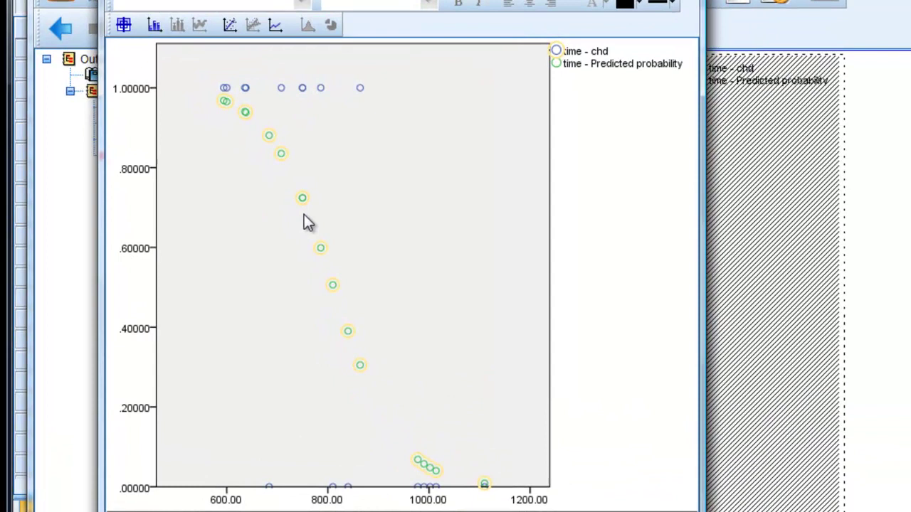
{"action": "left_click", "coordinate": [275, 27]}
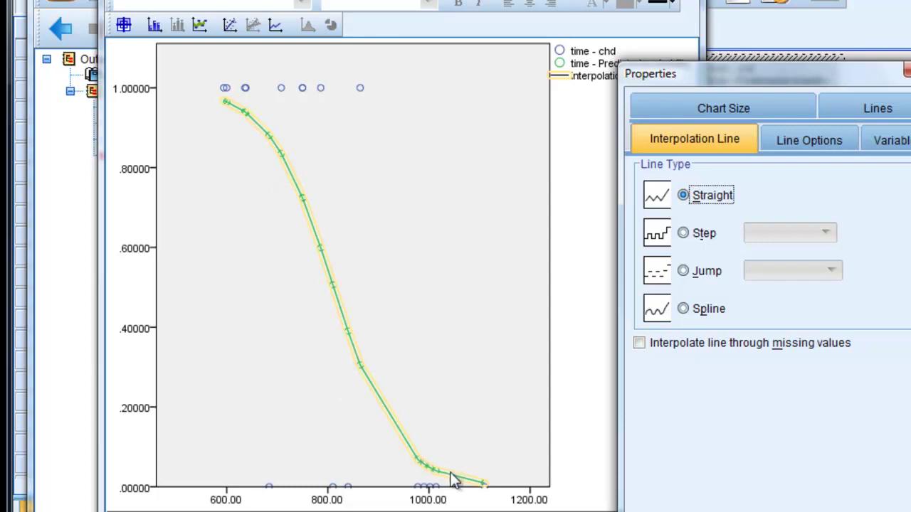
{"action": "left_click", "coordinate": [683, 311]}
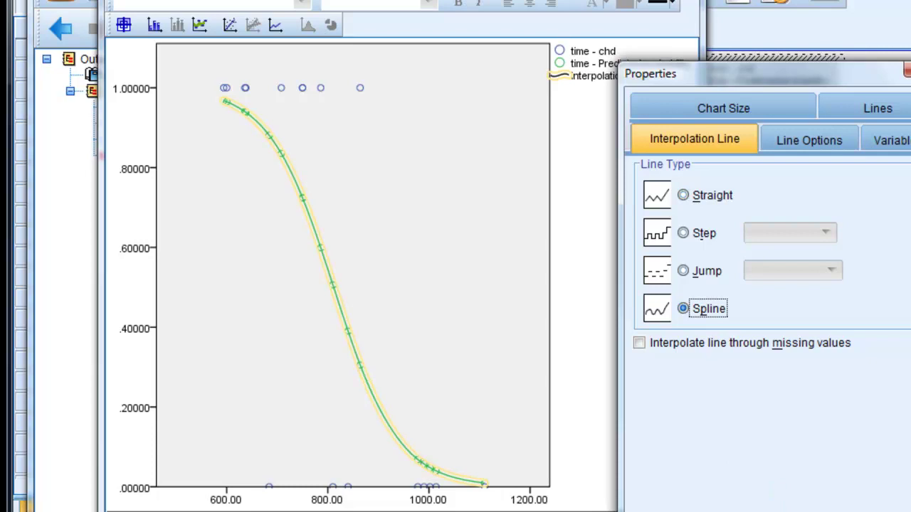
{"action": "left_click", "coordinate": [738, 500]}
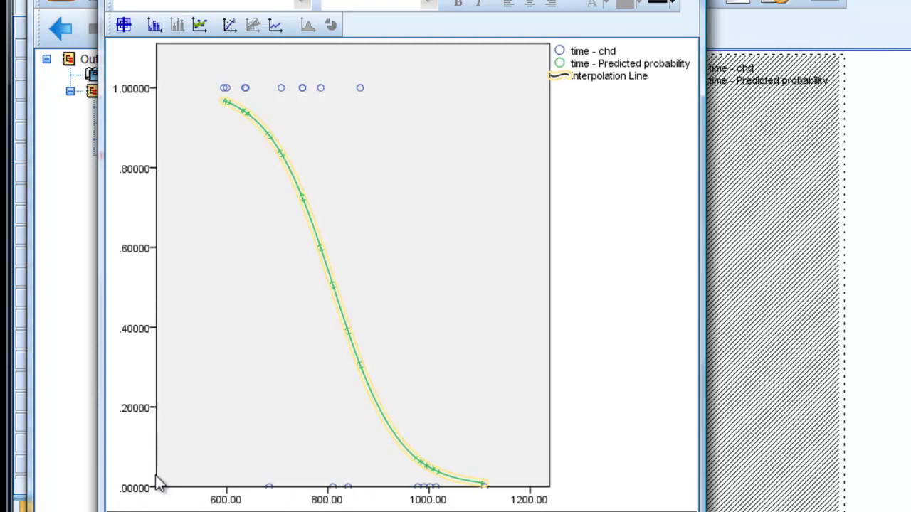
Set the y-axis Lower margin (%) to 10, apply it, and close the Chart Editor
{"action": "double_click", "coordinate": [142, 419]}
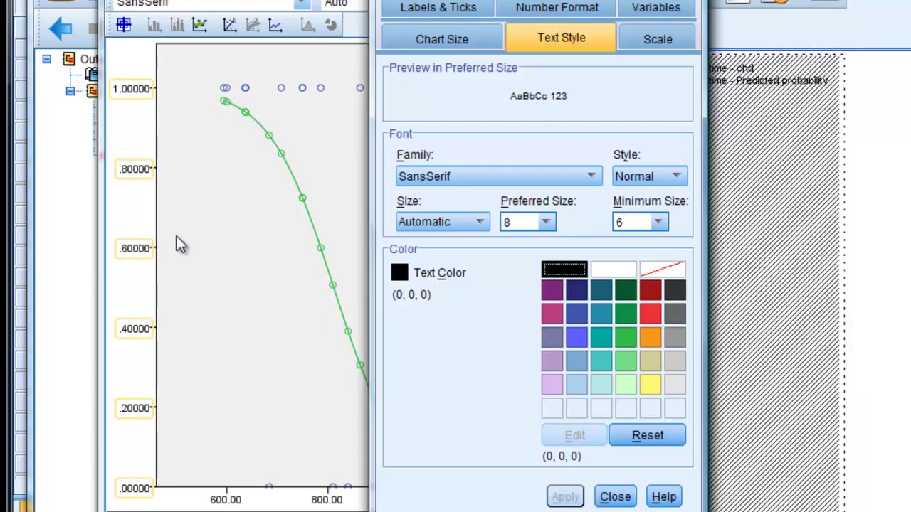
{"action": "left_click", "coordinate": [633, 40]}
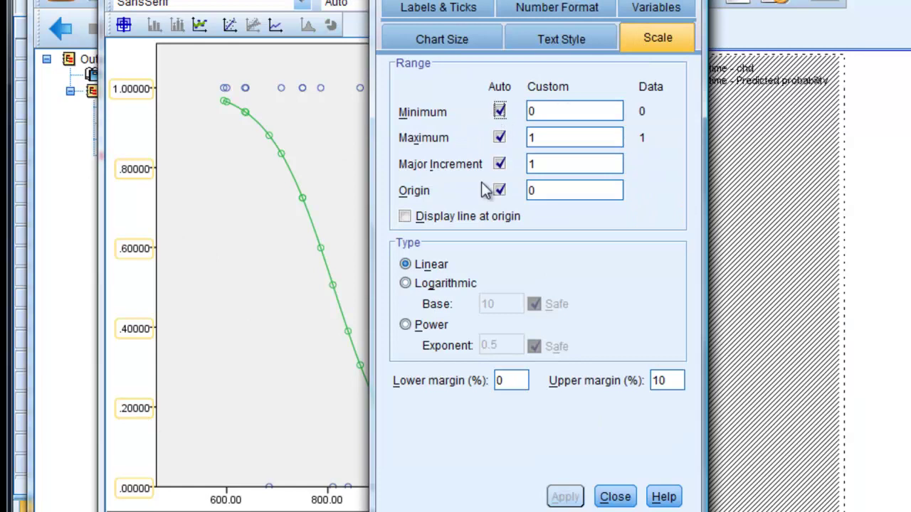
{"action": "double_click", "coordinate": [500, 381]}
{"action": "type", "text": "10"}
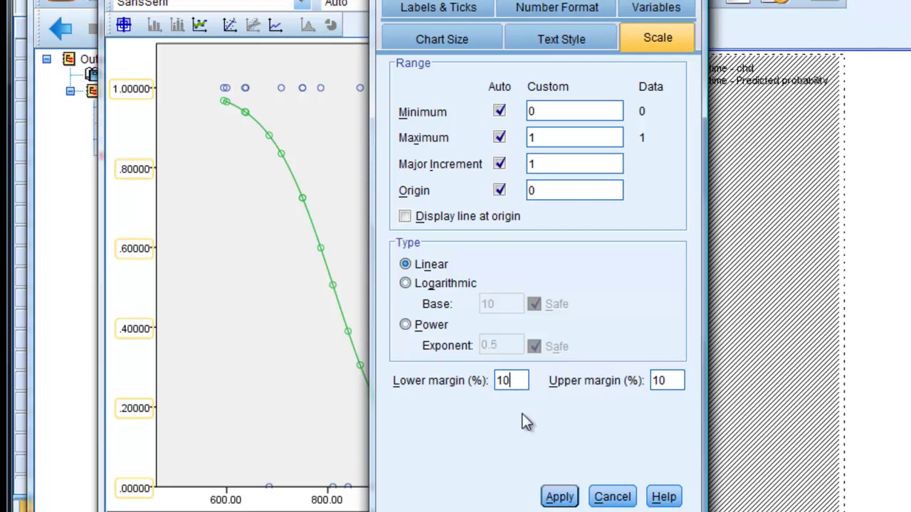
{"action": "left_click", "coordinate": [557, 498]}
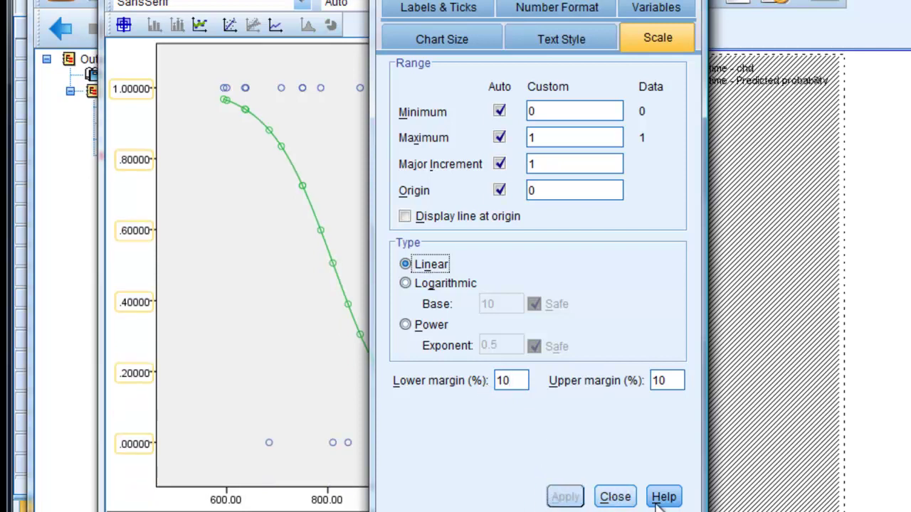
{"action": "left_click", "coordinate": [626, 501]}
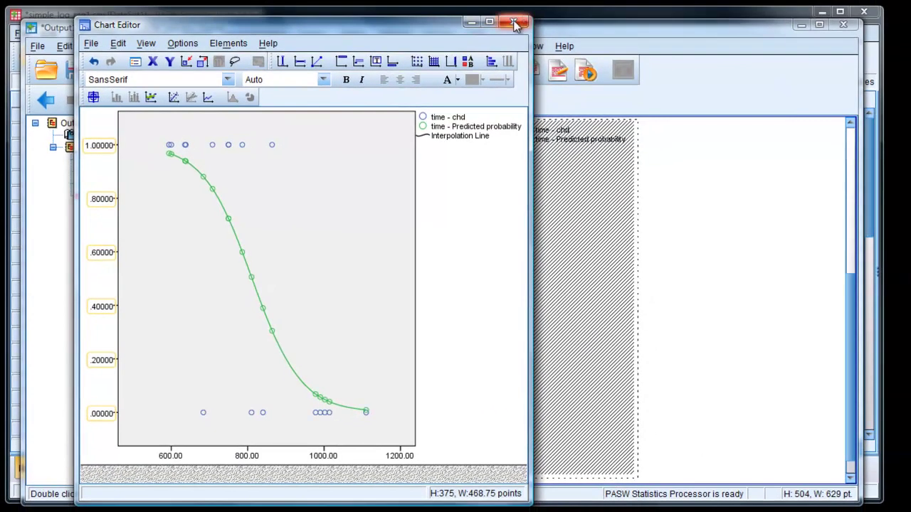
{"action": "left_click", "coordinate": [523, 26]}
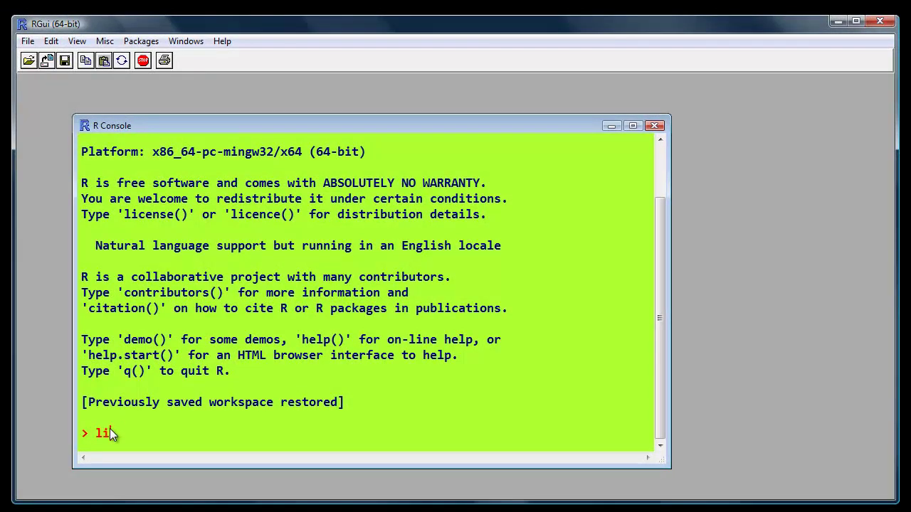
Run library(Rcmdr) and move the opened R Commander window to the left over the console
{"action": "type", "text": "brary(Rcmdr)"}
{"action": "key", "text": "Return"}
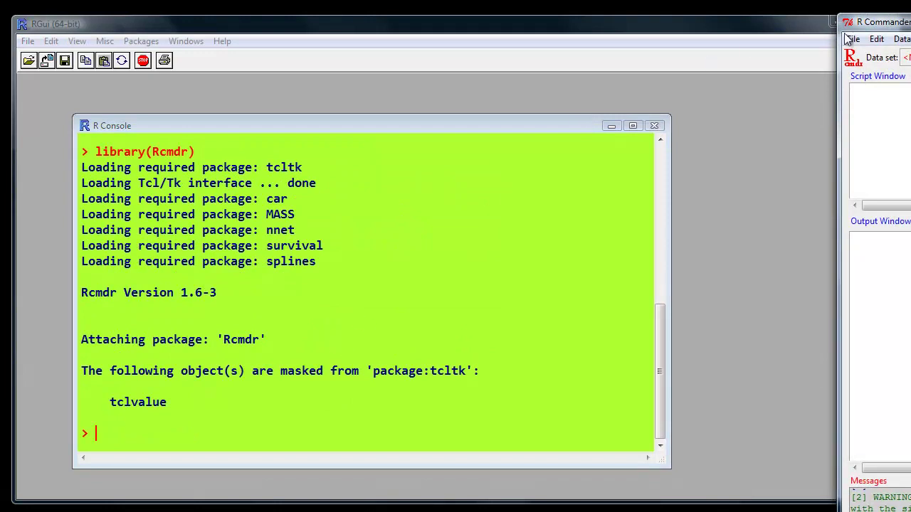
{"action": "left_click_drag", "start_coordinate": [896, 22], "coordinate": [287, 20]}
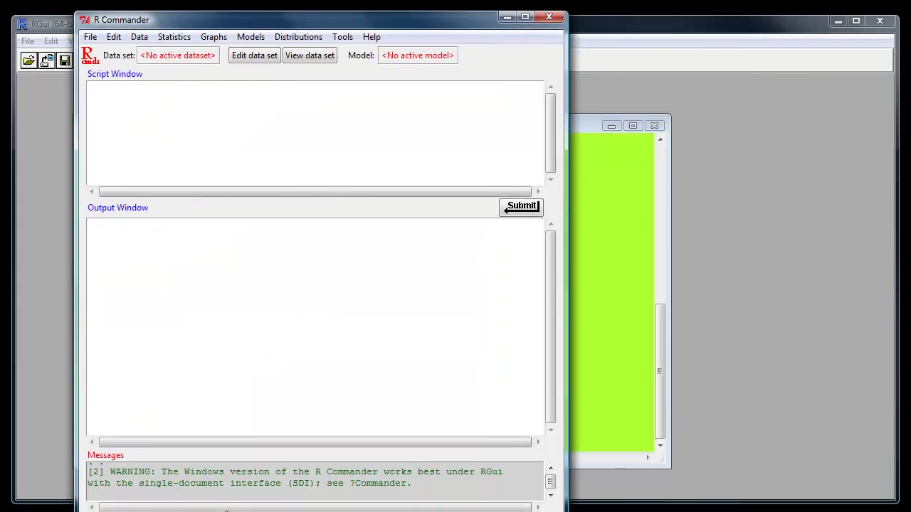
Import simple_log_reg1.sav as mydata without converting value labels, then view the data set
{"action": "left_click", "coordinate": [140, 37]}
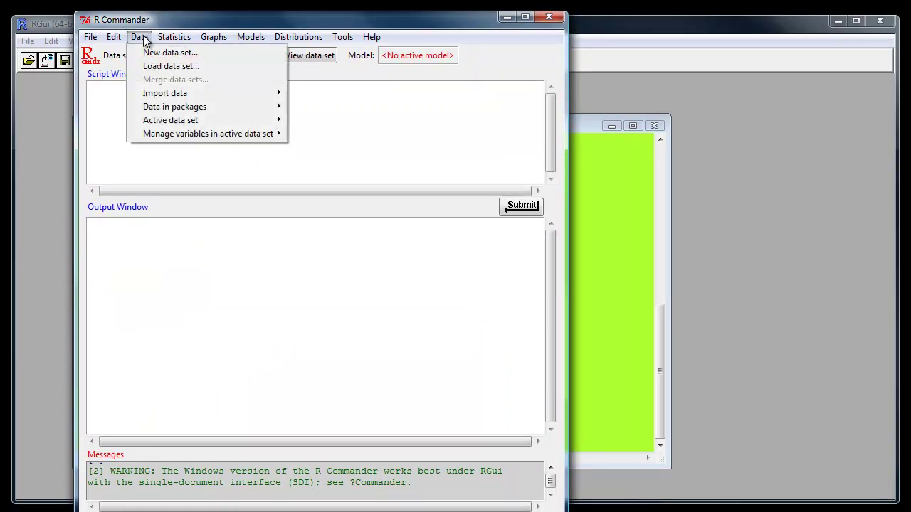
{"action": "mouse_move", "coordinate": [272, 98]}
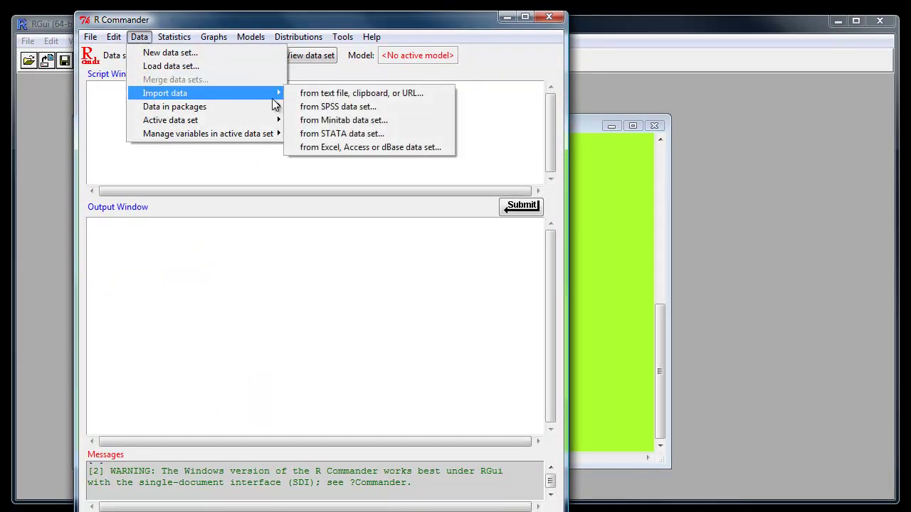
{"action": "left_click", "coordinate": [334, 106]}
{"action": "double_click", "coordinate": [234, 81]}
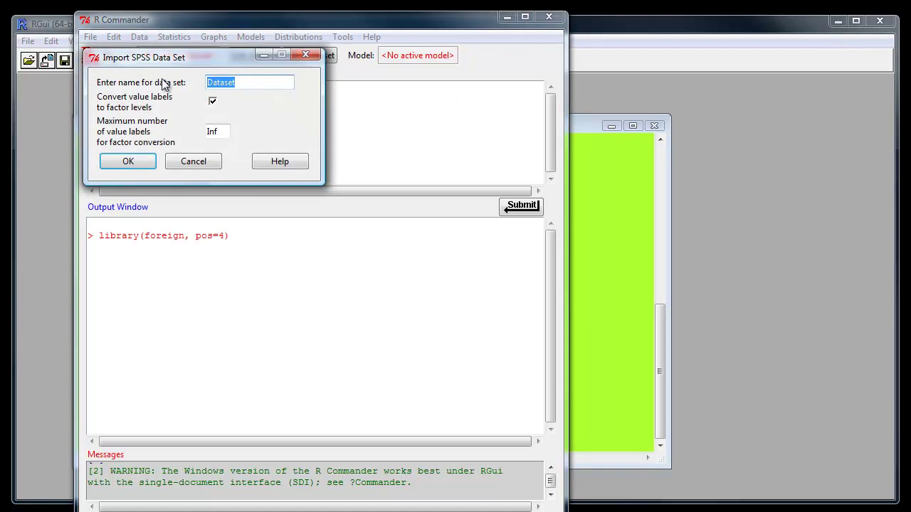
{"action": "type", "text": "mydata"}
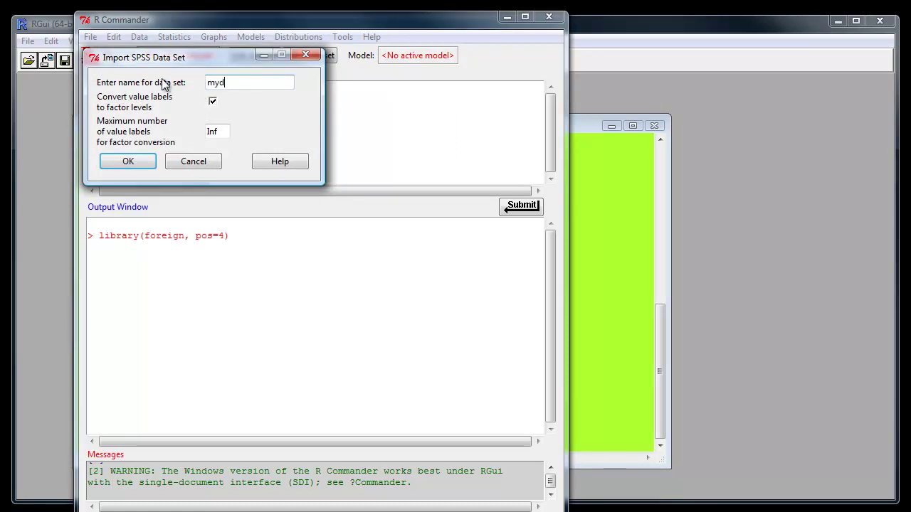
{"action": "left_click", "coordinate": [212, 102]}
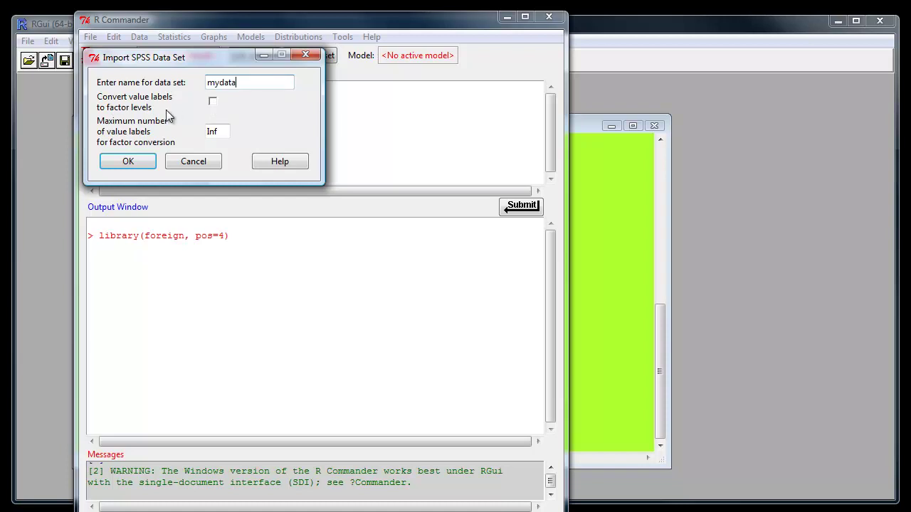
{"action": "left_click", "coordinate": [128, 163]}
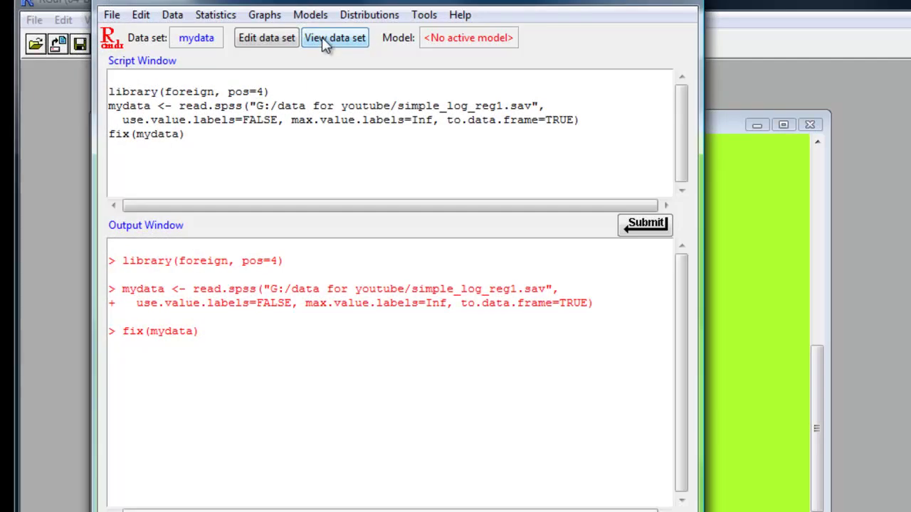
{"action": "left_click", "coordinate": [322, 41]}
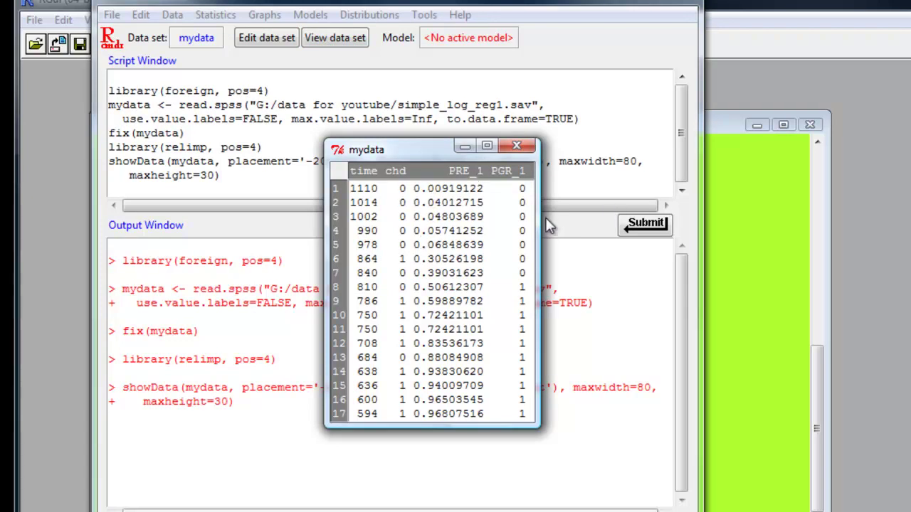
{"action": "left_click", "coordinate": [517, 148]}
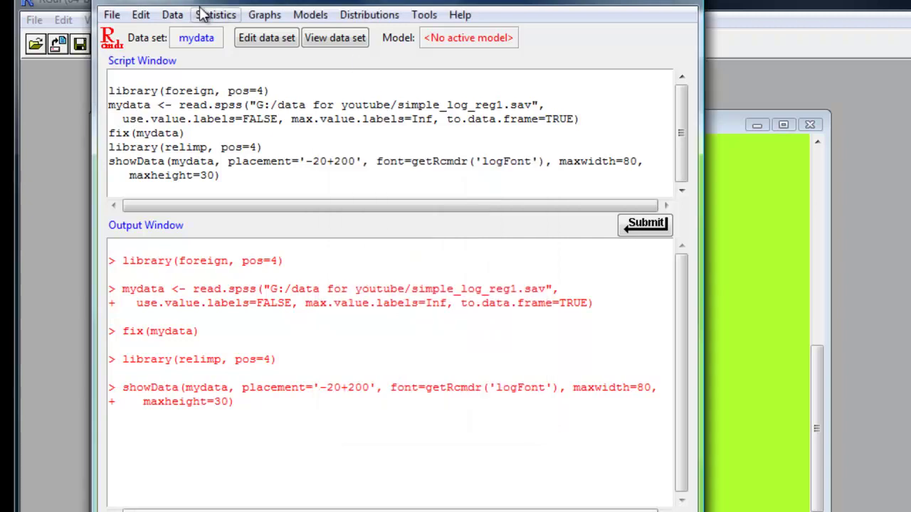
{"action": "left_click", "coordinate": [209, 19]}
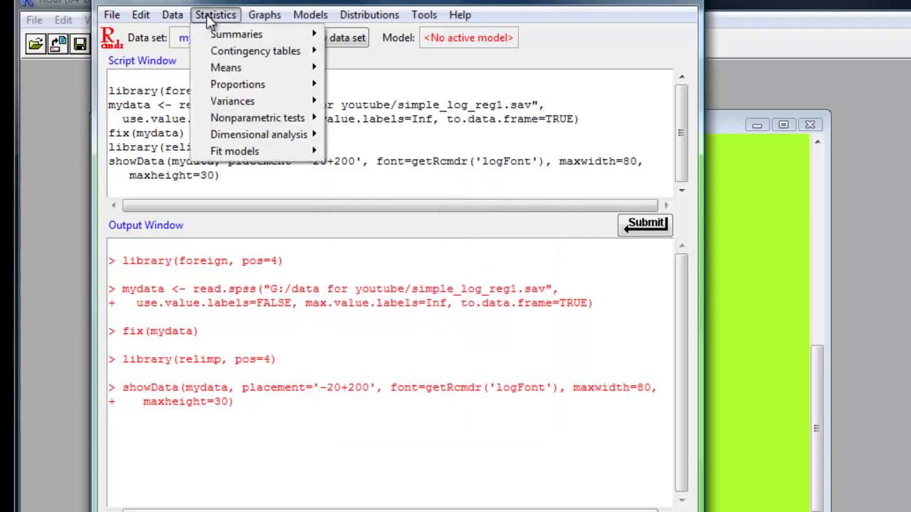
{"action": "mouse_move", "coordinate": [228, 152]}
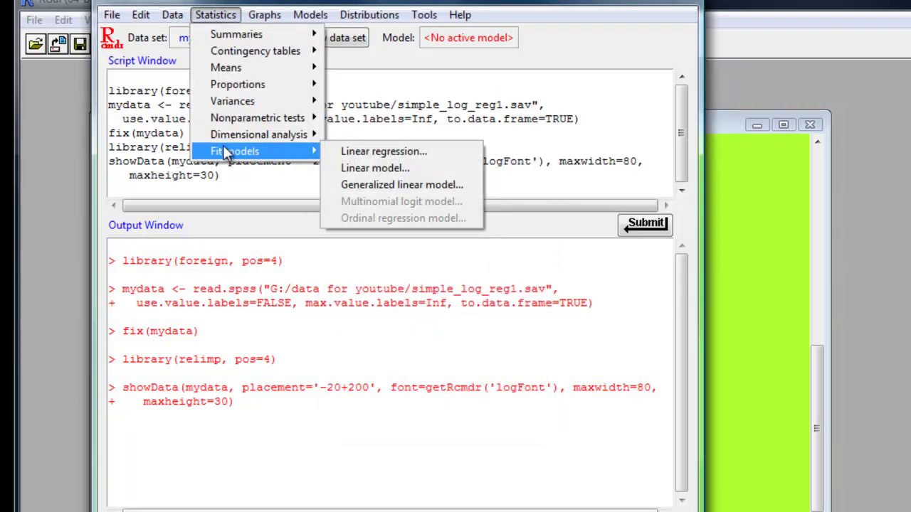
{"action": "left_click", "coordinate": [342, 188]}
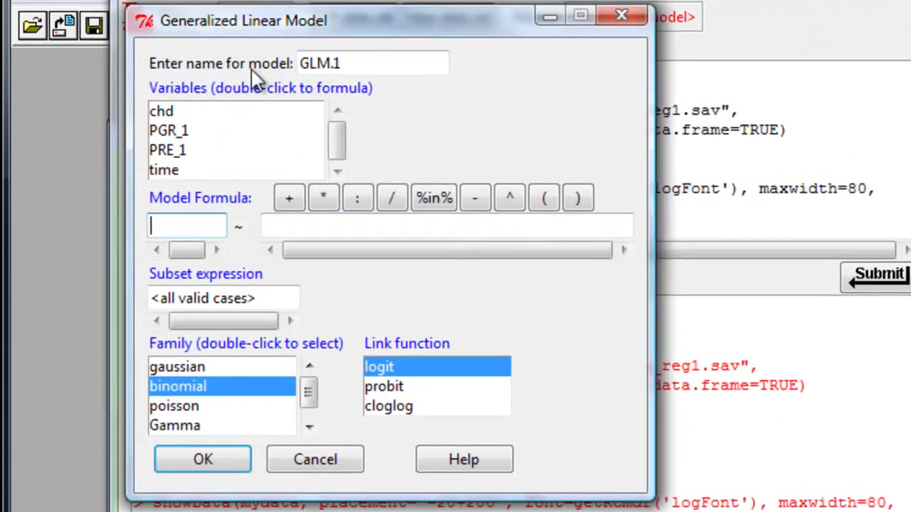
{"action": "left_click_drag", "start_coordinate": [363, 60], "coordinate": [232, 61]}
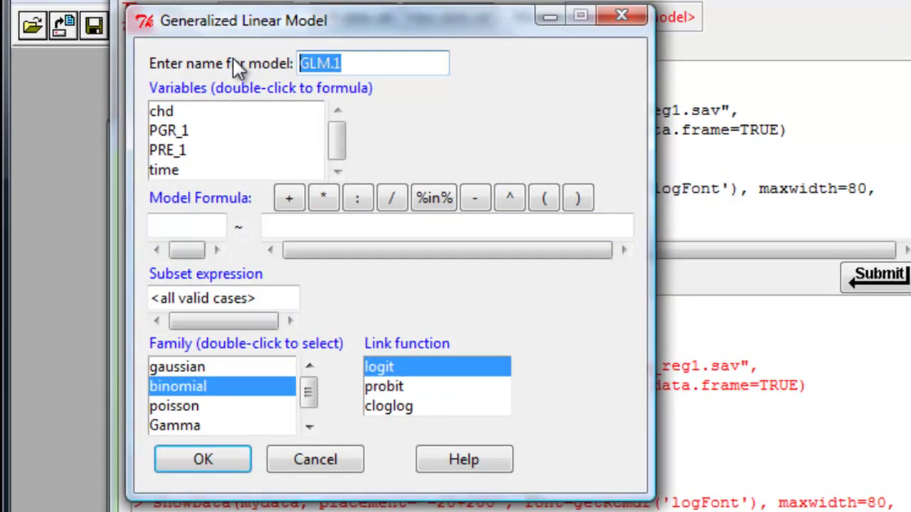
{"action": "type", "text": "mymodel"}
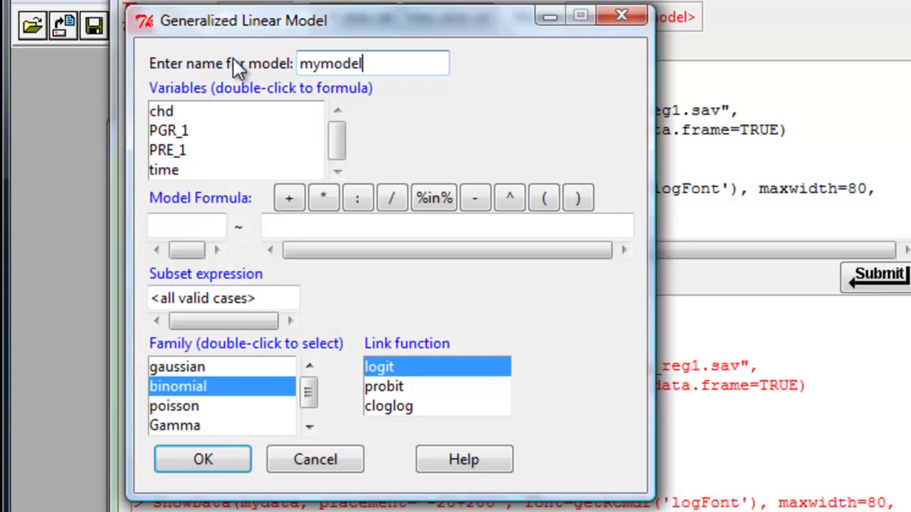
{"action": "left_click", "coordinate": [169, 115]}
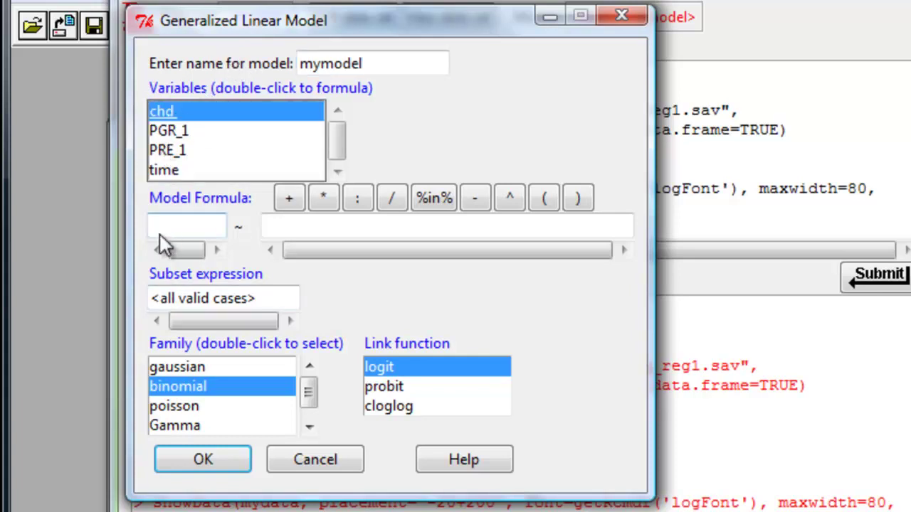
{"action": "double_click", "coordinate": [159, 113]}
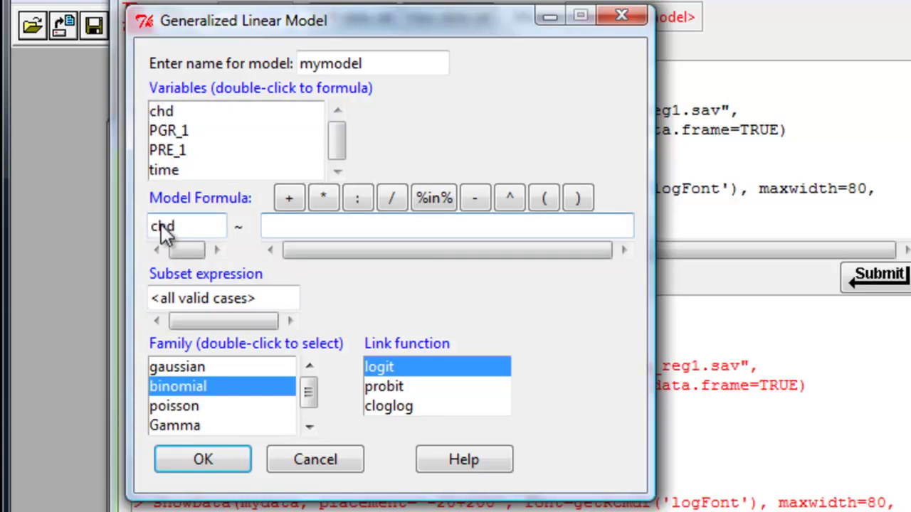
{"action": "left_click", "coordinate": [163, 175]}
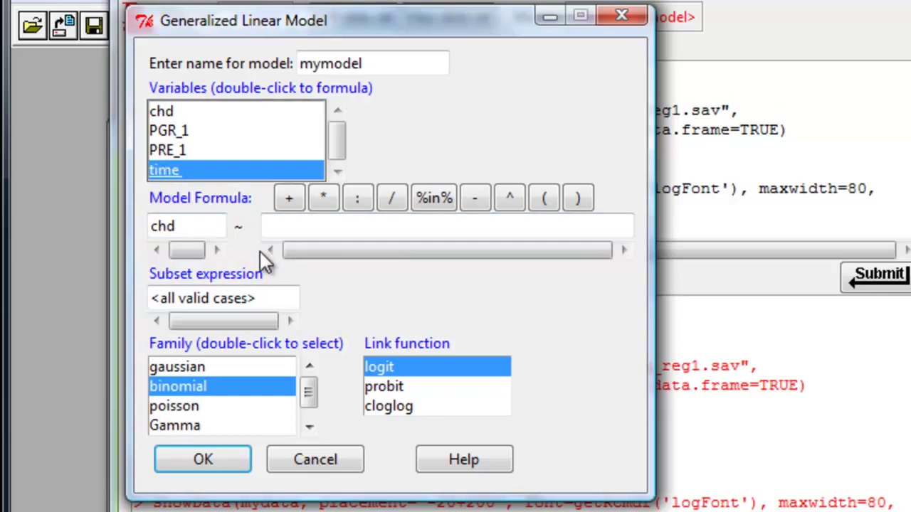
{"action": "left_click", "coordinate": [289, 199]}
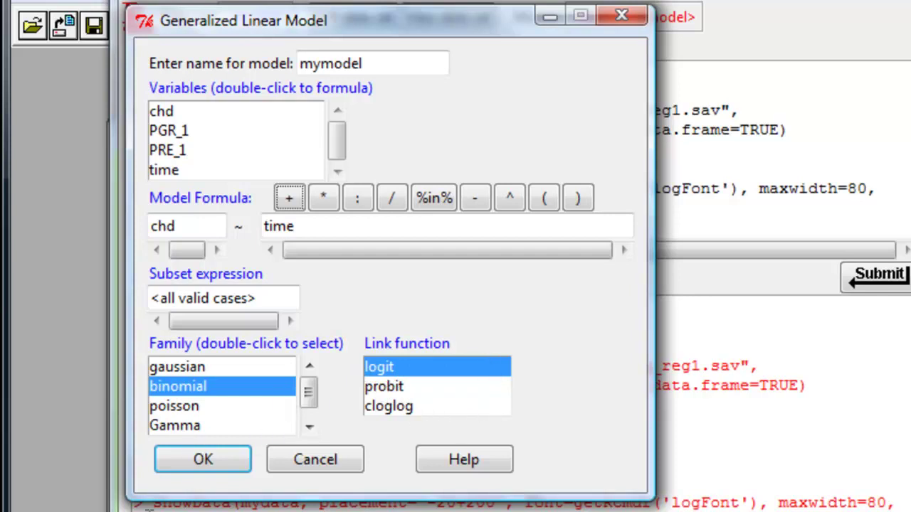
{"action": "left_click", "coordinate": [200, 465]}
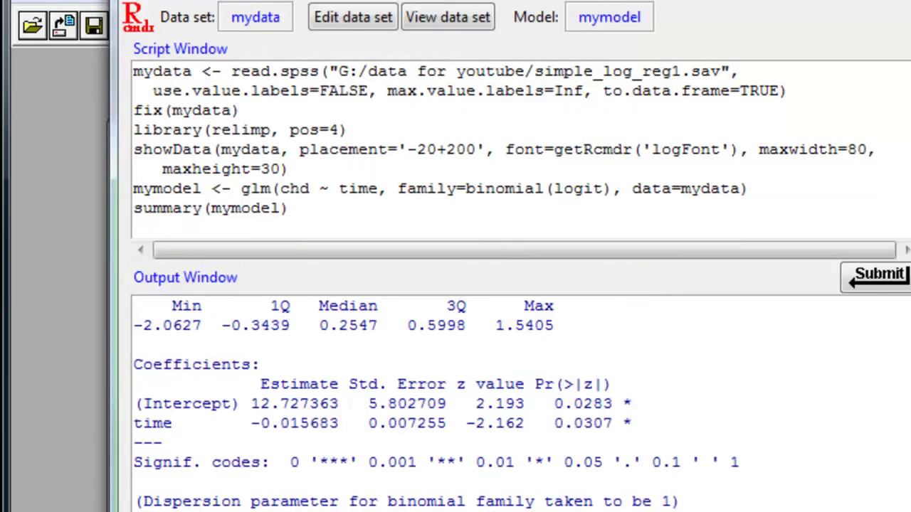
{"action": "scroll", "coordinate": [436, 406], "scroll_direction": "up", "scroll_amount": 5}
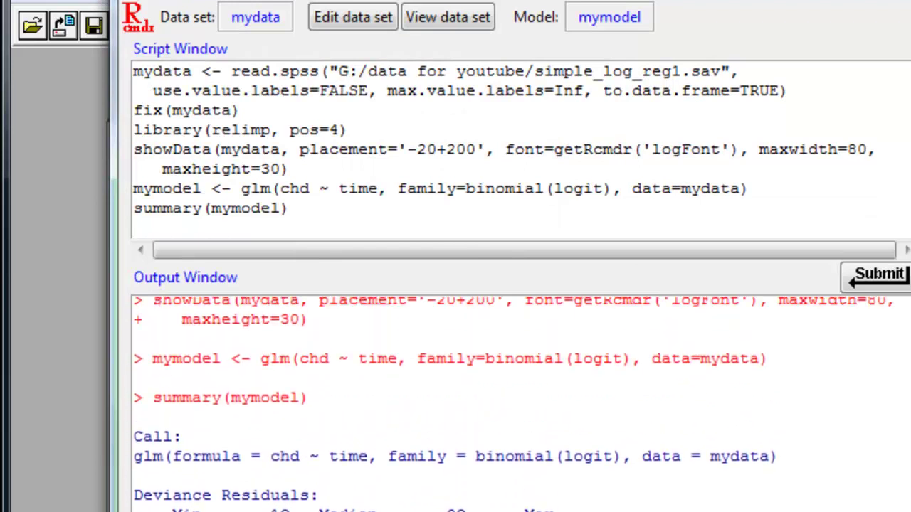
{"action": "scroll", "coordinate": [514, 404], "scroll_direction": "up", "scroll_amount": 1}
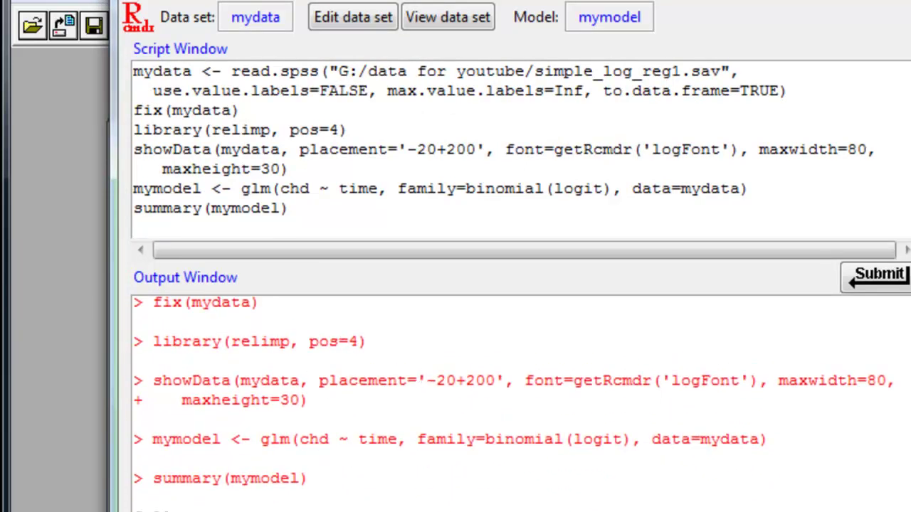
{"action": "scroll", "coordinate": [514, 401], "scroll_direction": "down", "scroll_amount": 10}
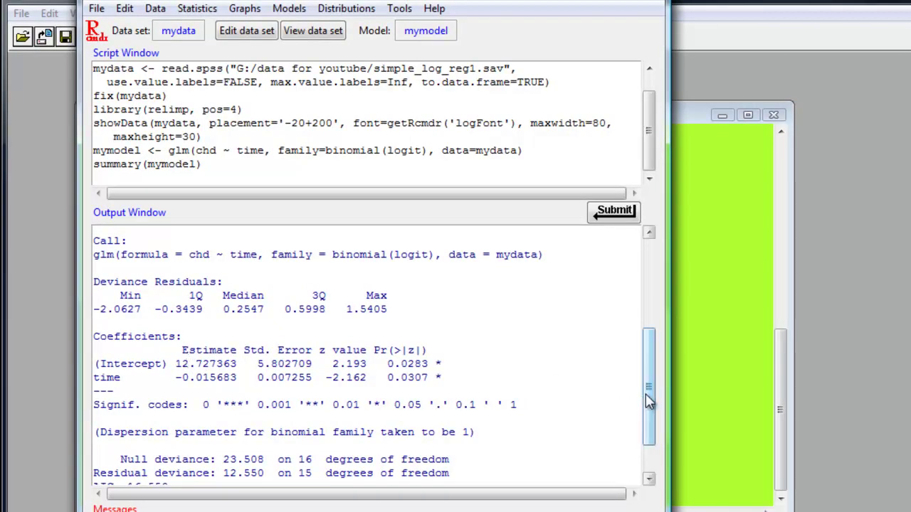
{"action": "left_click_drag", "start_coordinate": [647, 395], "coordinate": [647, 419]}
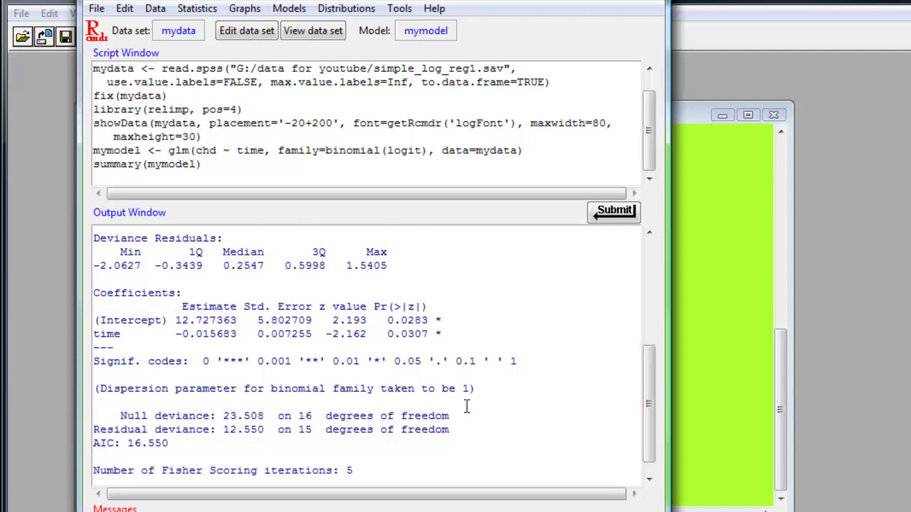
{"action": "left_click_drag", "start_coordinate": [650, 443], "coordinate": [631, 451]}
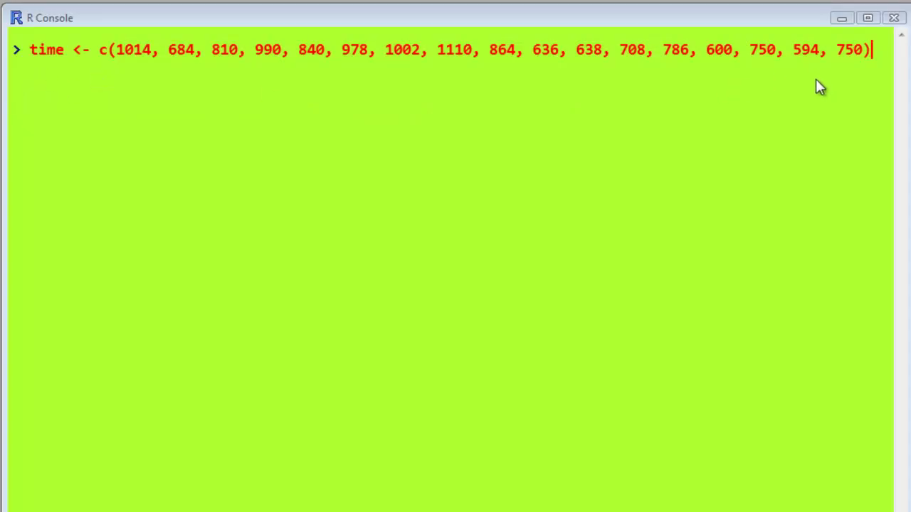
Create the time vector and the 0/1 group vector in the R Console
{"action": "key", "text": "Return"}
{"action": "type", "text": "group <- c(0,0,0,0,0,0,0,0,1,1,1,1,1,1,1,1,1)"}
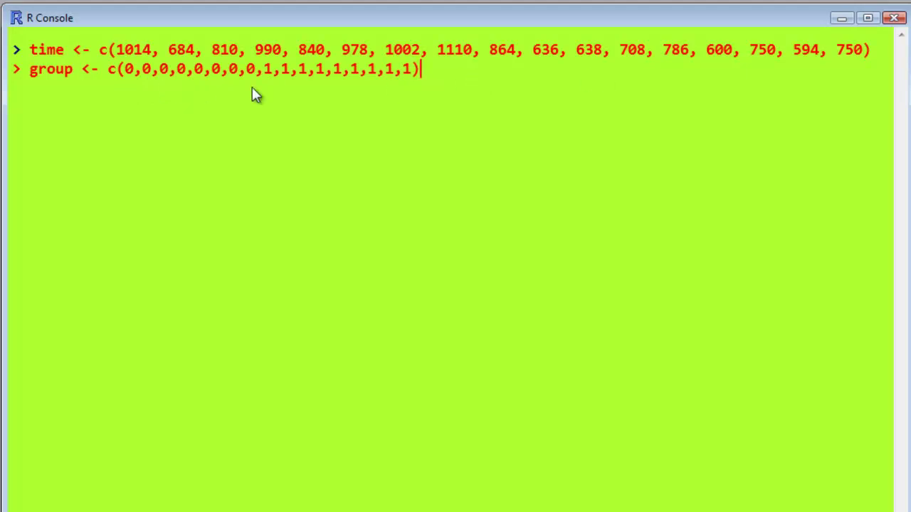
{"action": "key", "text": "Return"}
Build treadmill<-data.frame(cbind(time,group)), list its column names, and type attach(treadmill)
{"action": "key", "text": "Up"}
{"action": "key", "text": "Up"}
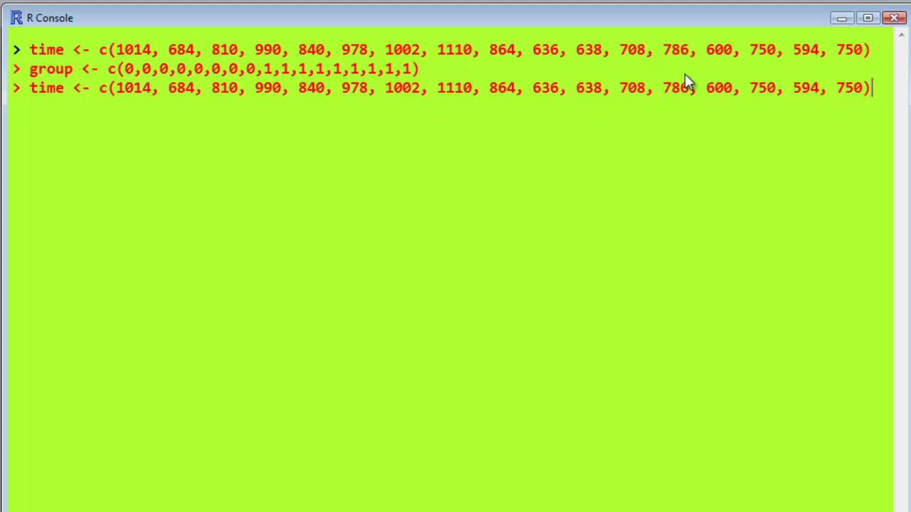
{"action": "key", "text": "Up"}
{"action": "key", "text": "Up"}
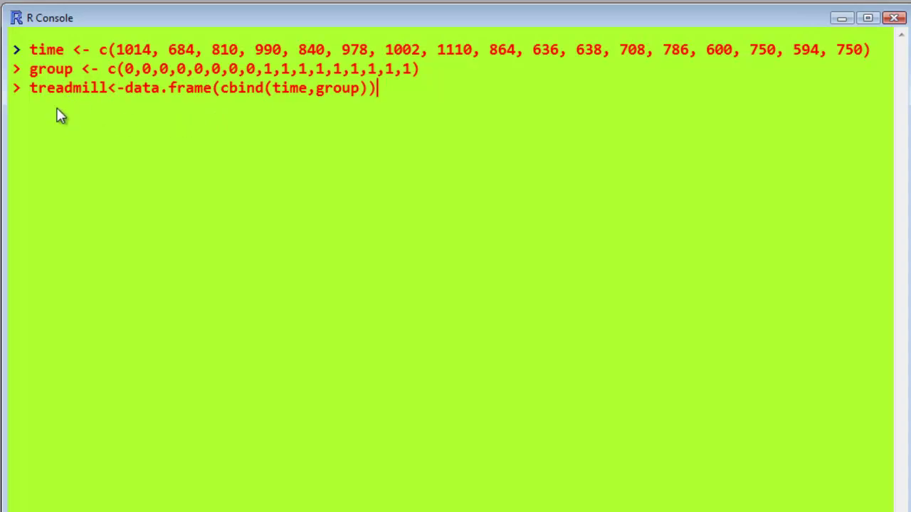
{"action": "key", "text": "Return"}
{"action": "type", "text": "names(treadmill)"}
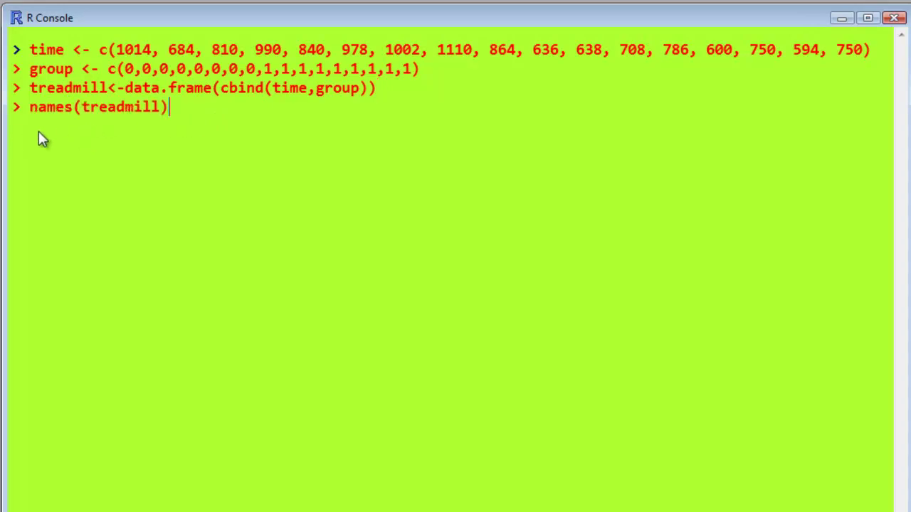
{"action": "key", "text": "Return"}
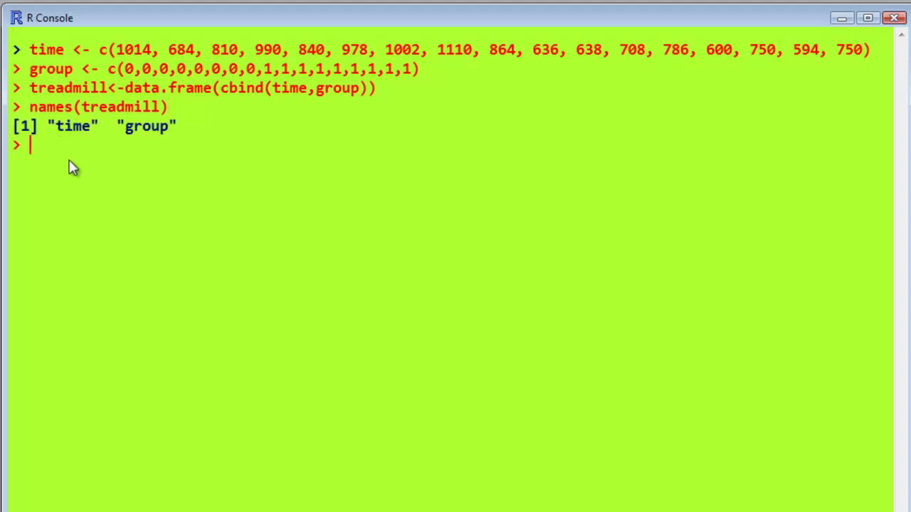
{"action": "type", "text": "attach(tre"}
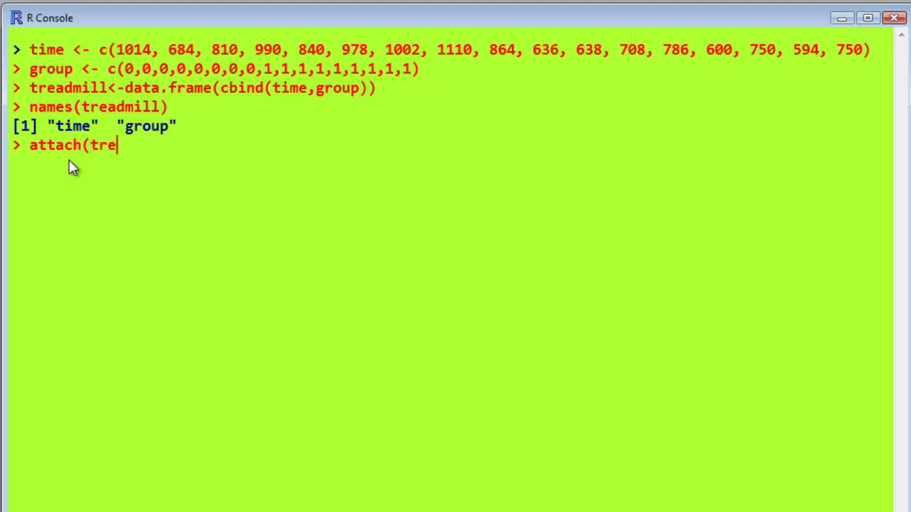
{"action": "type", "text": "admill)"}
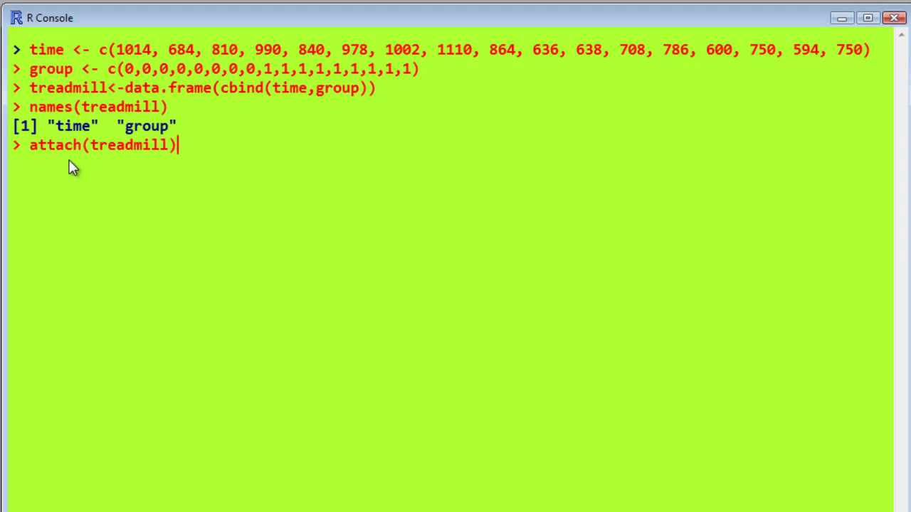
Attach treadmill, fit themodel<- glm(group ~ time, family=binomial()), and print summary(themodel)
{"action": "key", "text": "Return"}
{"action": "type", "text": "themodel<- glm(group ~ time, family=binomial())"}
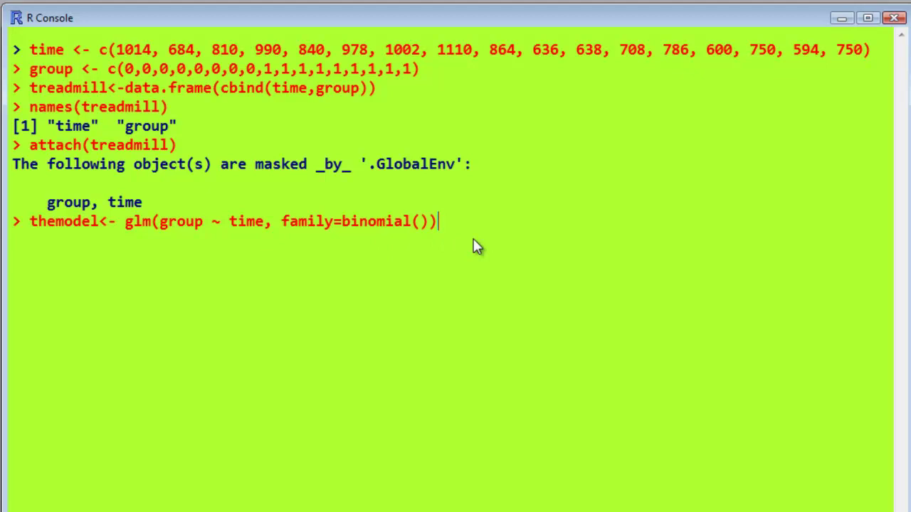
{"action": "key", "text": "Return"}
{"action": "type", "text": "summary(themodel)"}
{"action": "key", "text": "Return"}
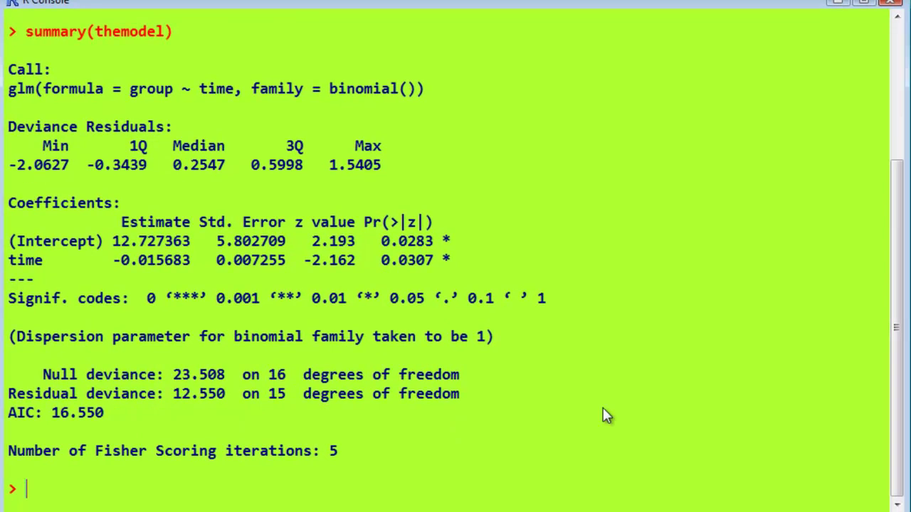
{"action": "type", "text": "exp(confint(themodel, parm=\"time\"))"}
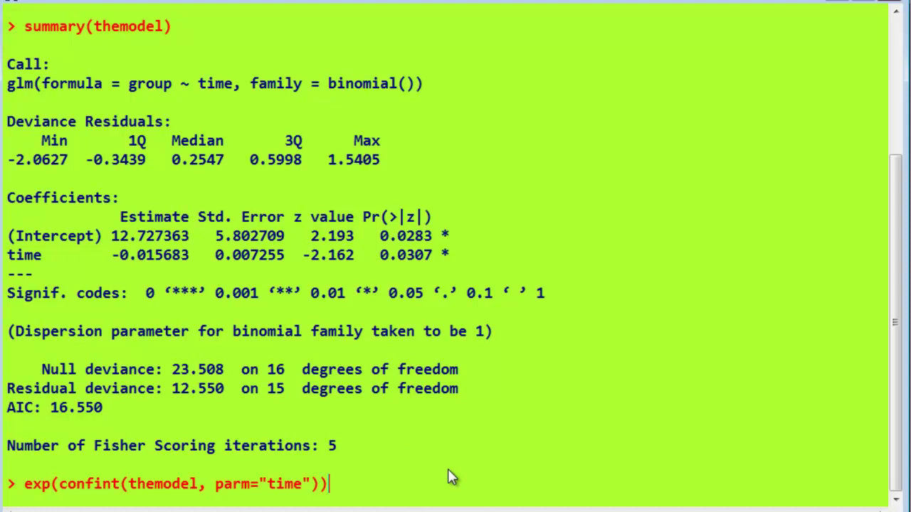
Compute the time odds ratio (0.9844398) and its 95% confidence interval (0.9643650 to 0.9949435)
{"action": "key", "text": "Up"}
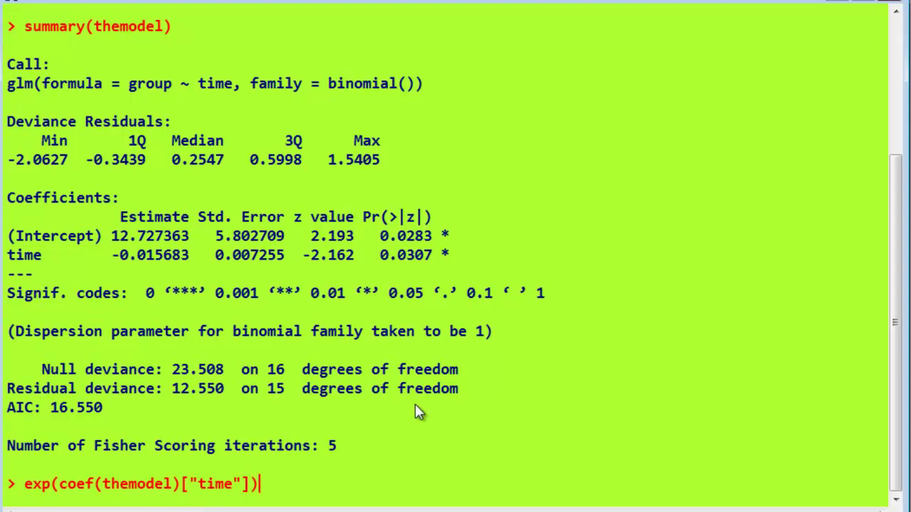
{"action": "key", "text": "Return"}
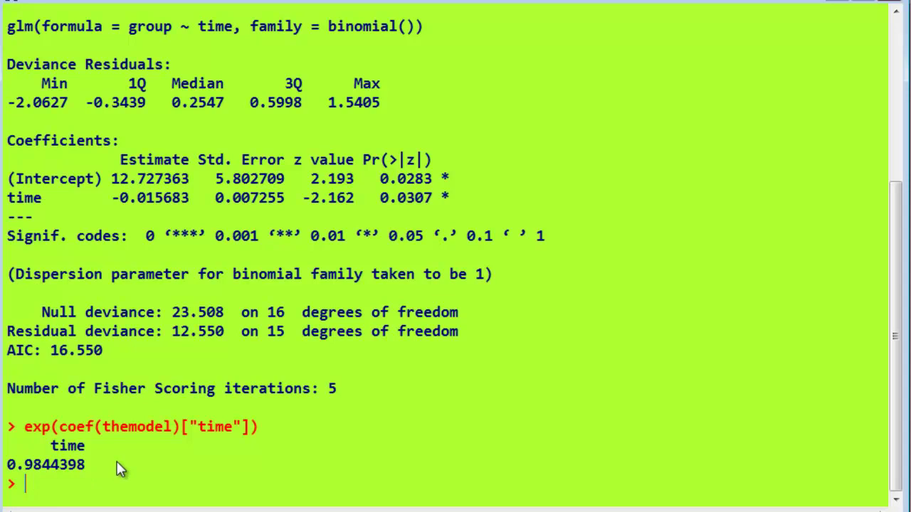
{"action": "type", "text": "exp(confint(themodel, parm=\"time\",level=.95))"}
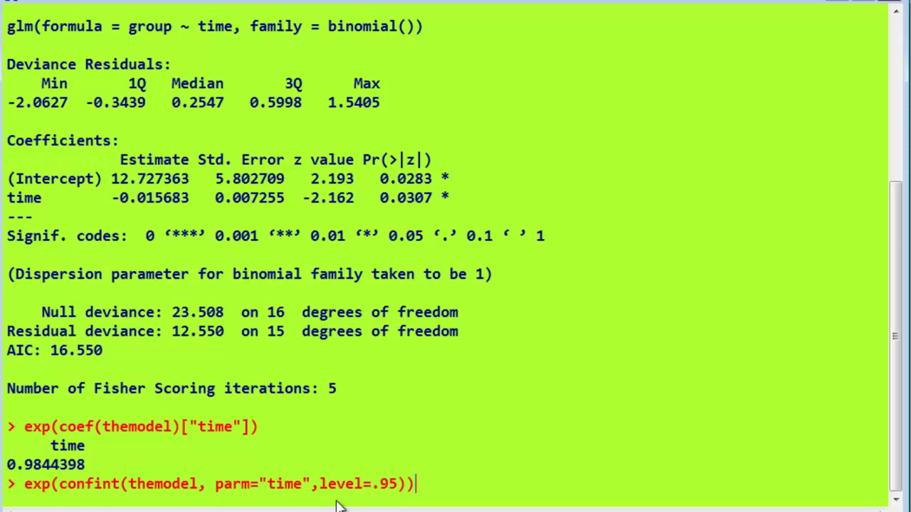
{"action": "key", "text": "Return"}
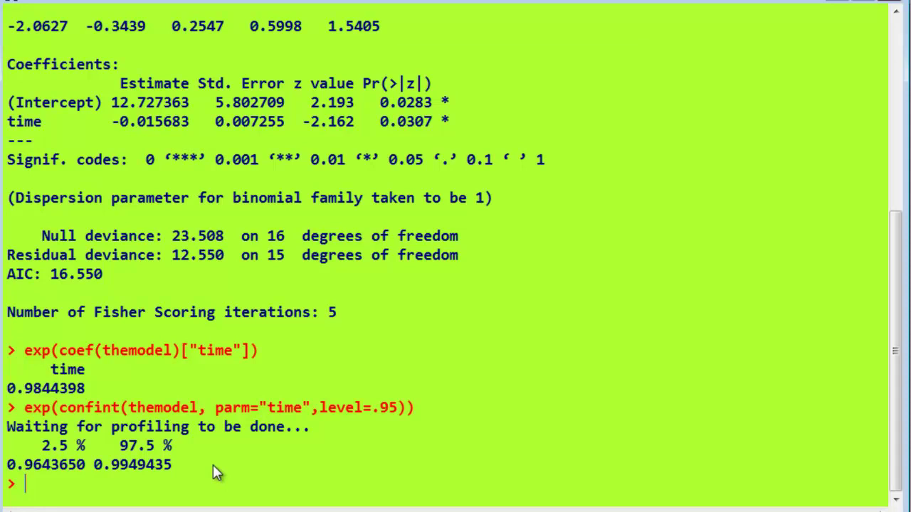
Store fitted1<- predict(themodel, type = "response") and print its 17 fitted probabilities
{"action": "type", "text": "fitted1<- predict(themodel, type = \"response\")"}
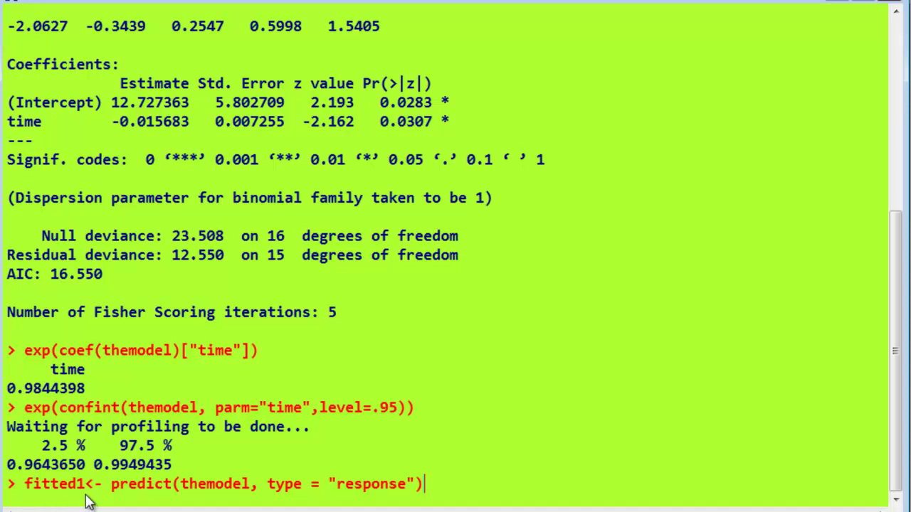
{"action": "key", "text": "Return"}
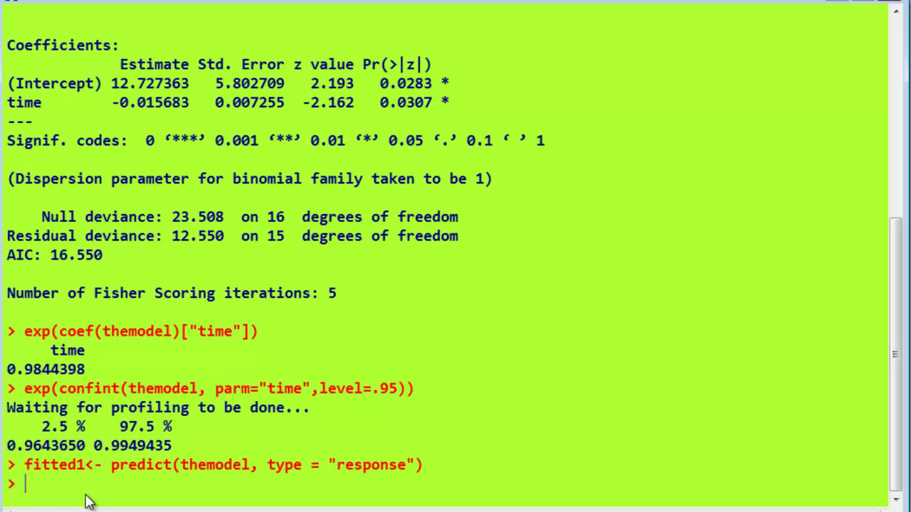
{"action": "type", "text": "fitted1"}
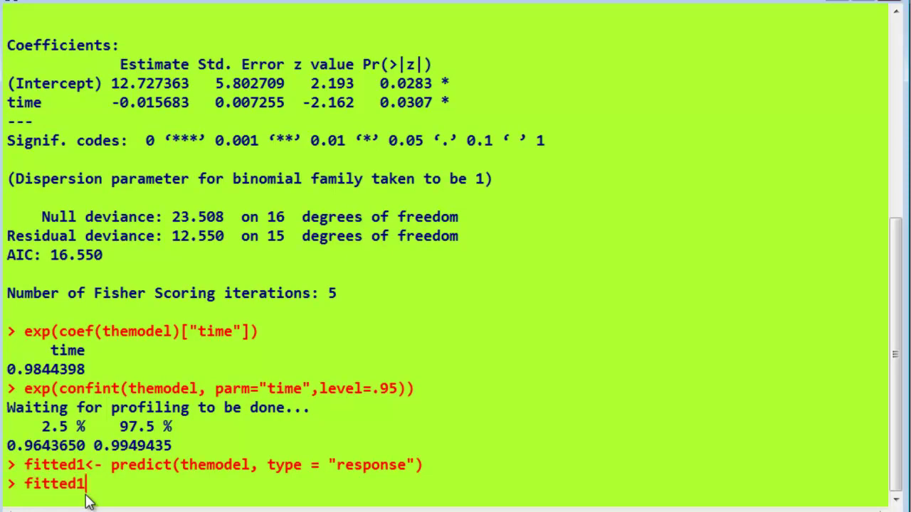
{"action": "key", "text": "Return"}
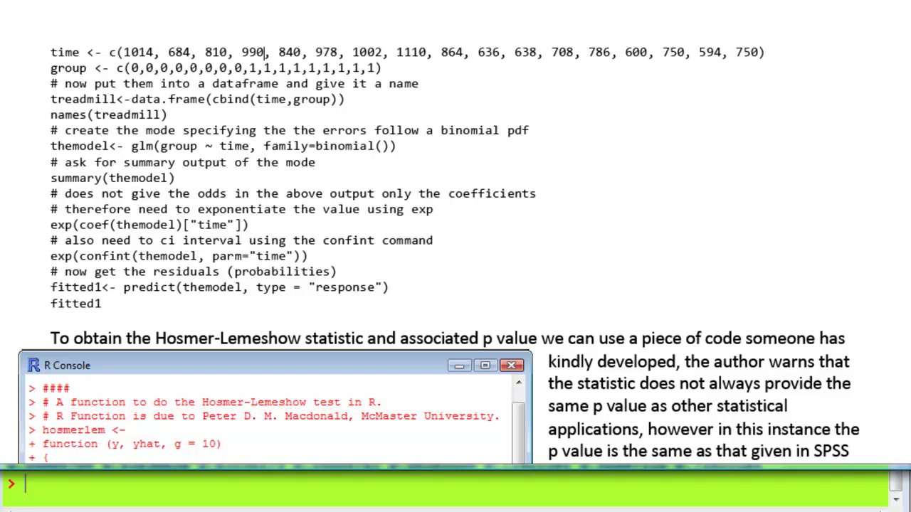
Scroll the handout to the R-square section showing Cox-Snell 0.4751192 and Nagelkerke 0.6342255
{"action": "scroll", "coordinate": [455, 235], "scroll_direction": "up", "scroll_amount": 8}
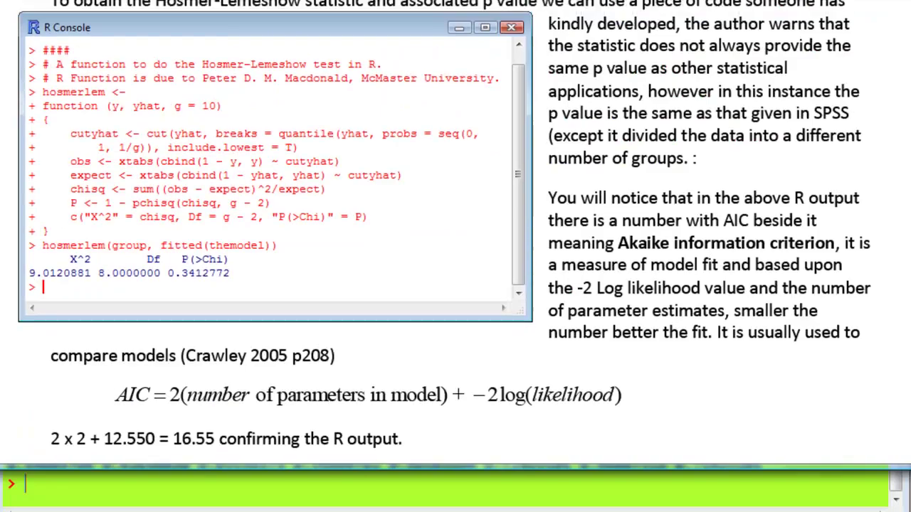
{"action": "scroll", "coordinate": [456, 235], "scroll_direction": "up", "scroll_amount": 1}
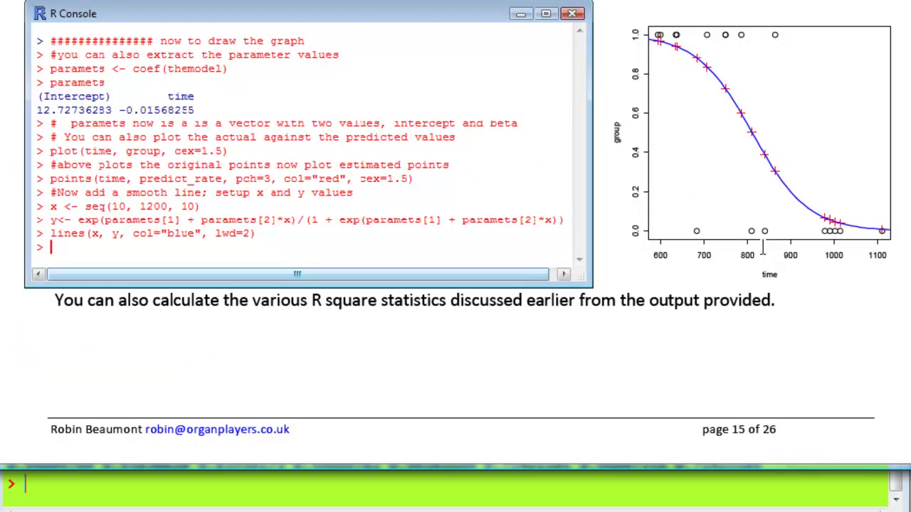
{"action": "scroll", "coordinate": [456, 228], "scroll_direction": "down", "scroll_amount": 10}
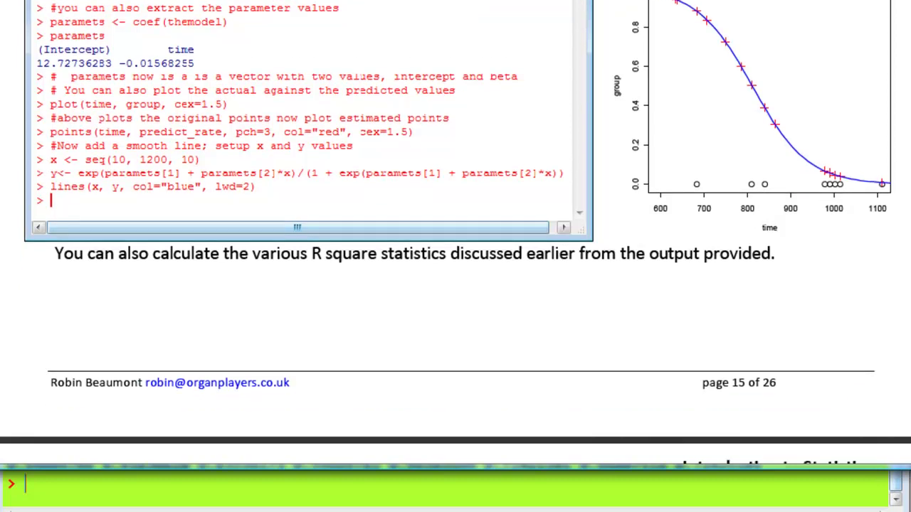
{"action": "scroll", "coordinate": [456, 228], "scroll_direction": "down", "scroll_amount": 5}
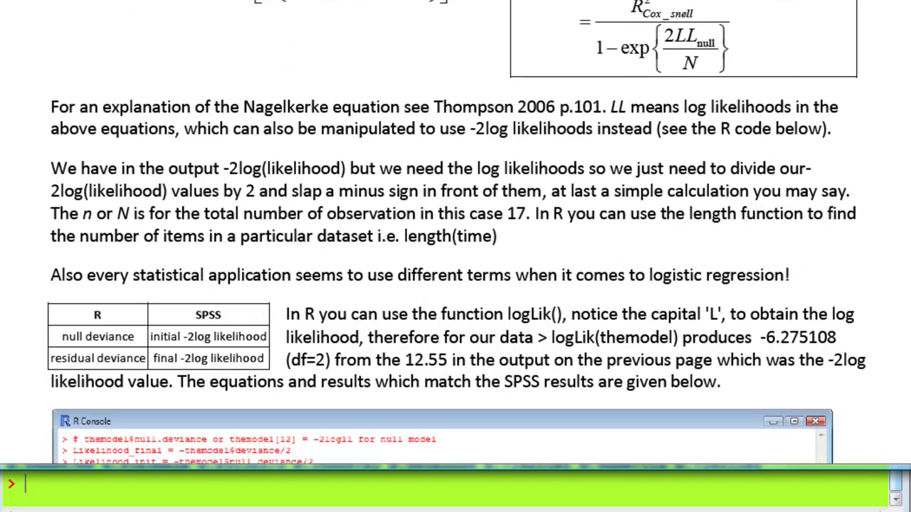
{"action": "scroll", "coordinate": [456, 227], "scroll_direction": "down", "scroll_amount": 8}
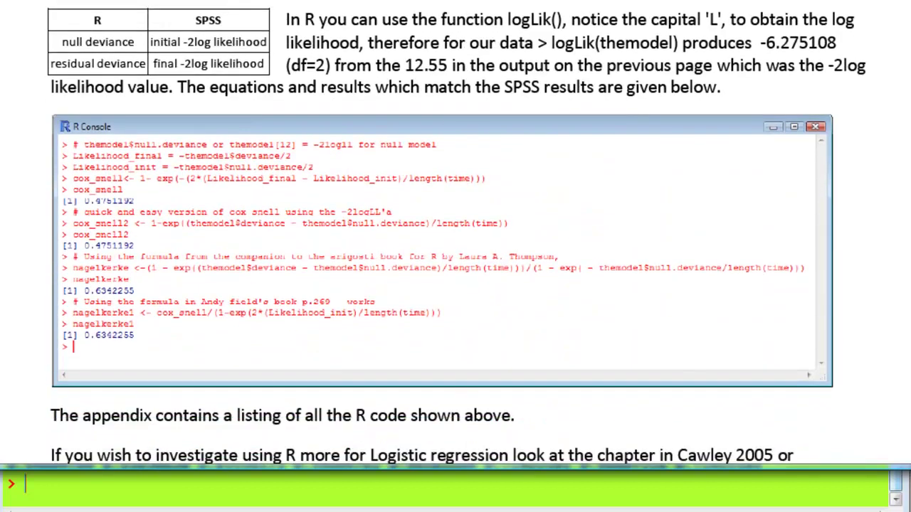
{"action": "scroll", "coordinate": [456, 228], "scroll_direction": "down", "scroll_amount": 3}
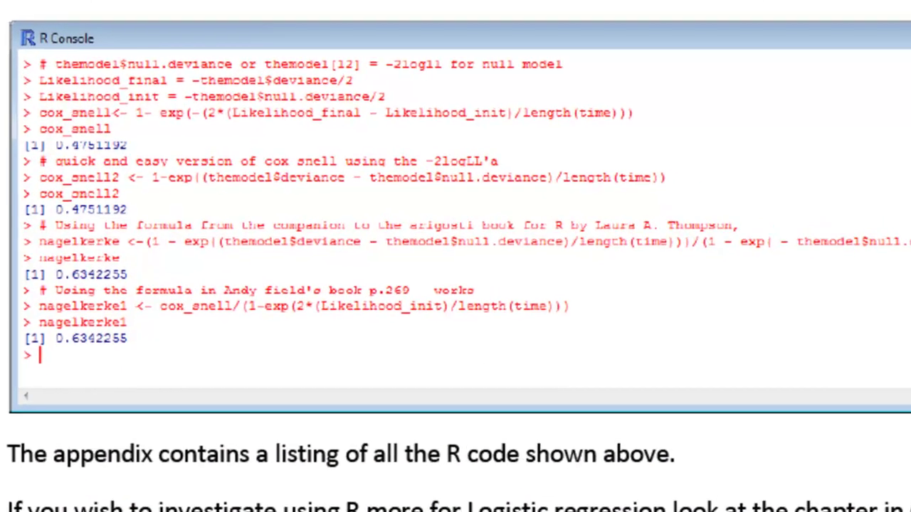